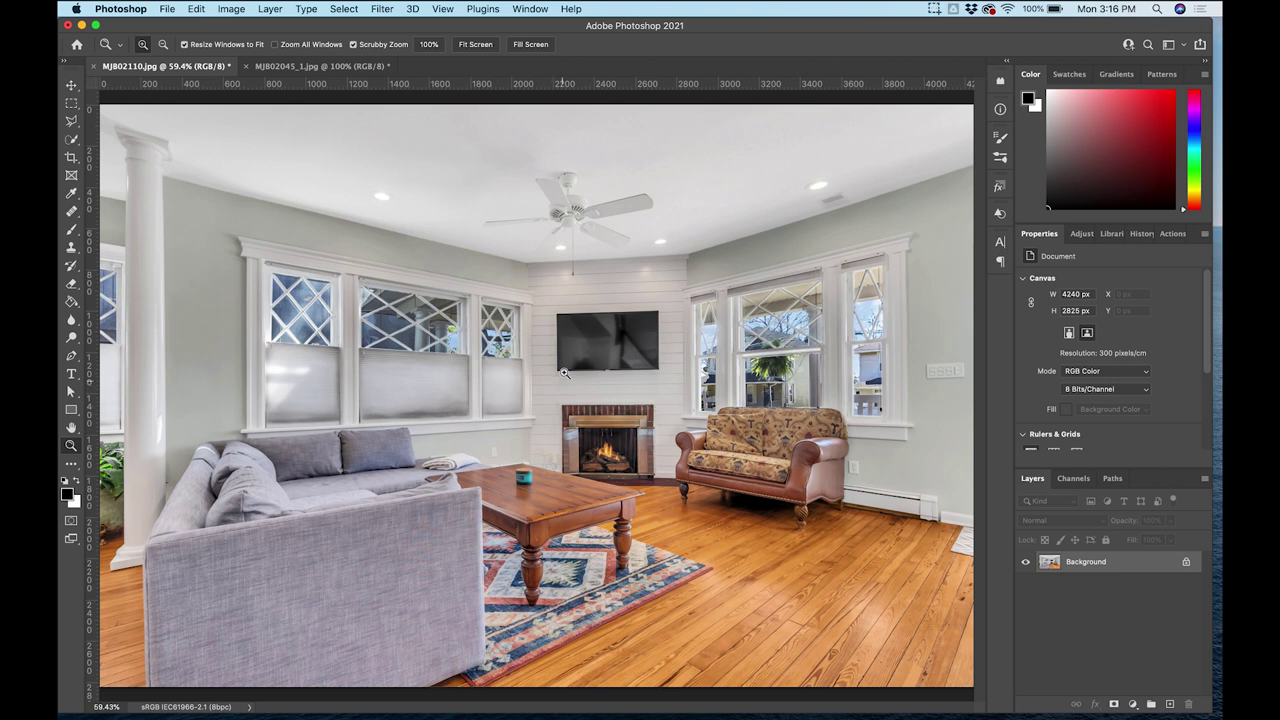
Add an empty Layer 1 and trace the TV screen's outline with the Polygonal Lasso.
drag(585, 341, 663, 354)
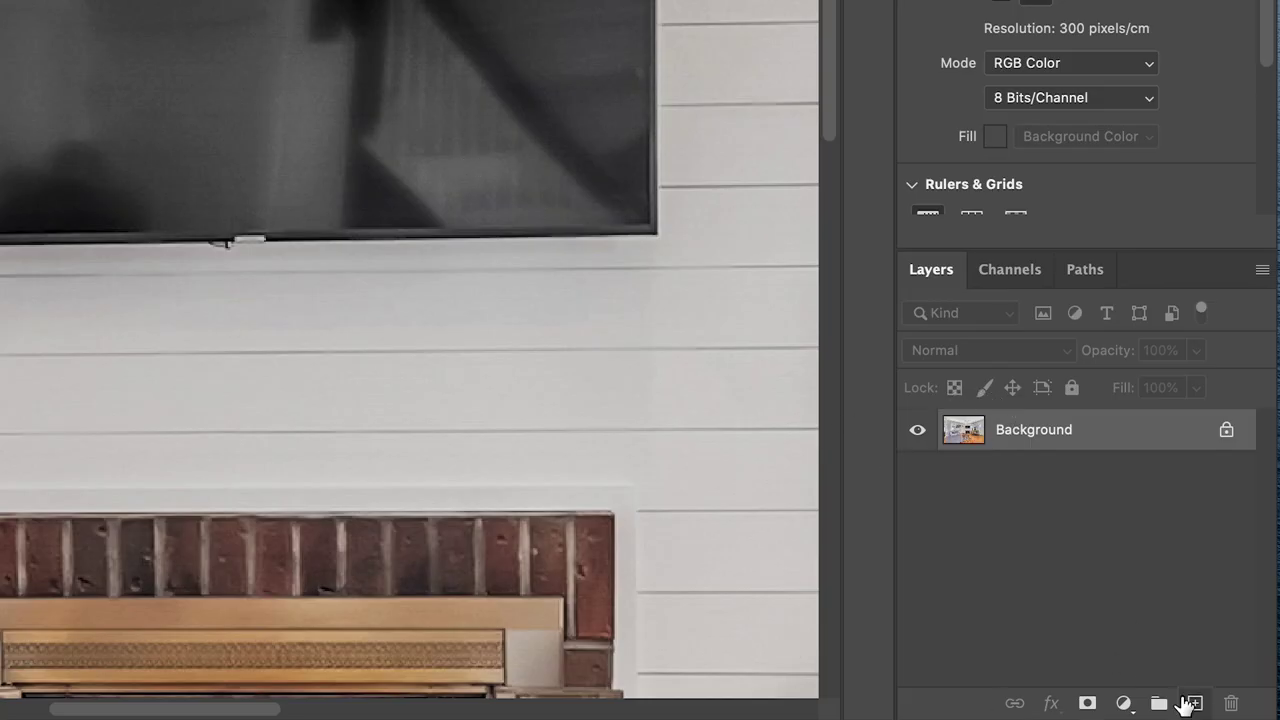
click(1195, 703)
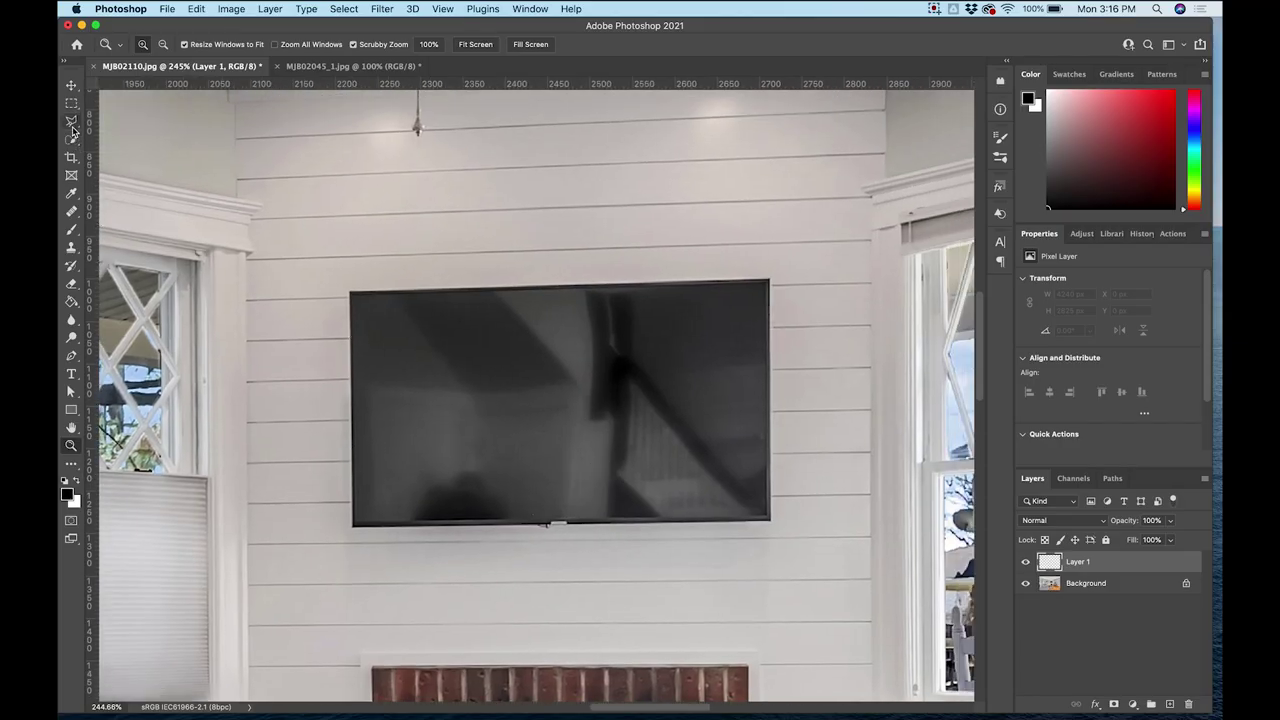
click(72, 125)
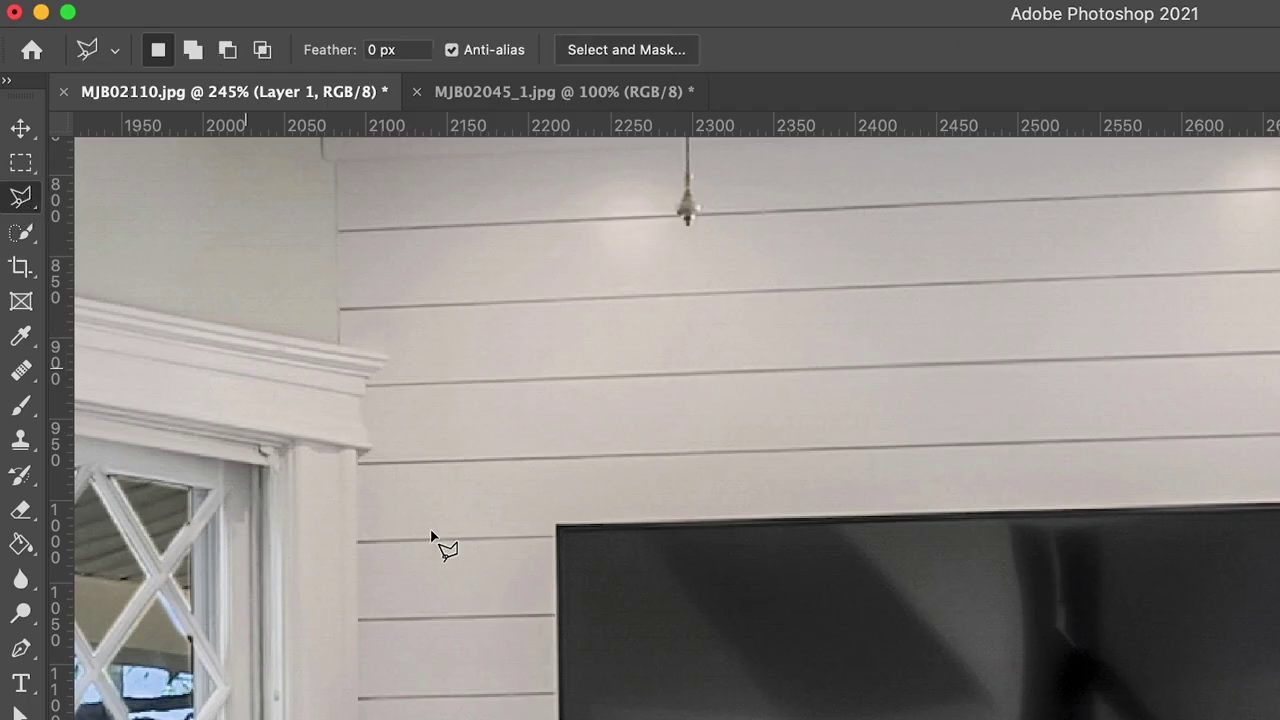
key(super+equal)
key(super+equal)
key(super+equal)
drag(216, 257, 356, 257)
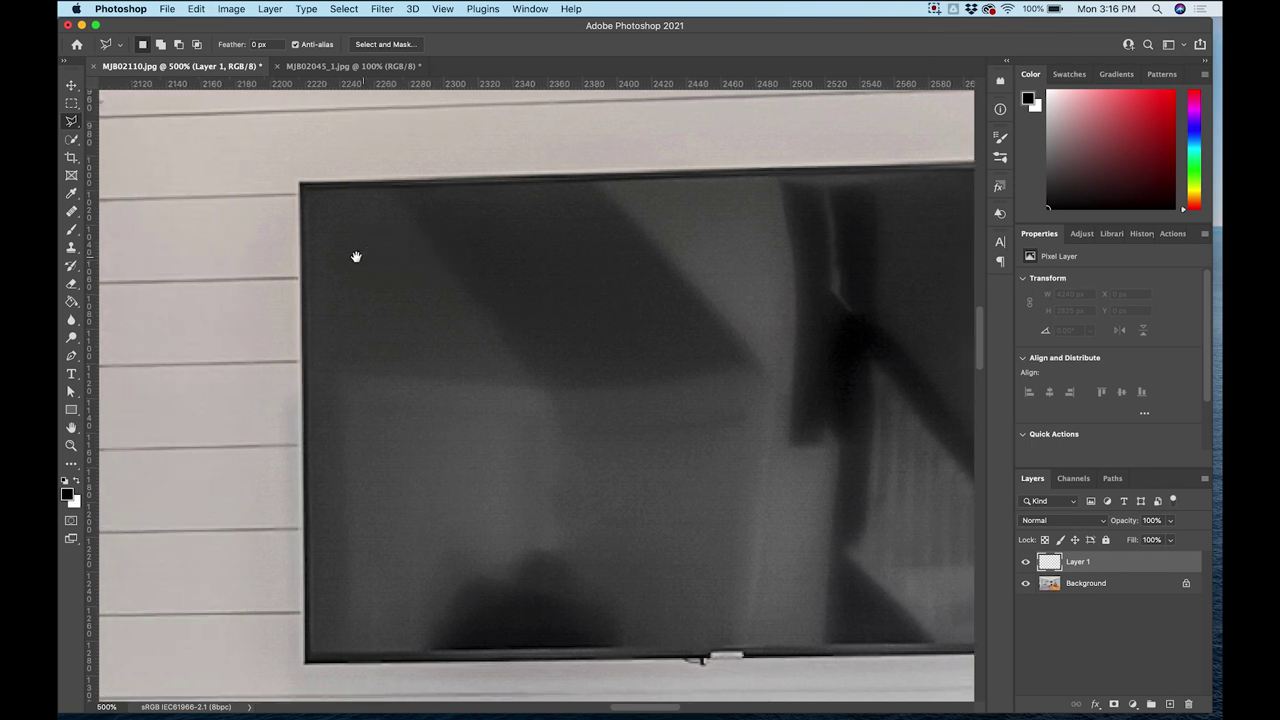
click(309, 190)
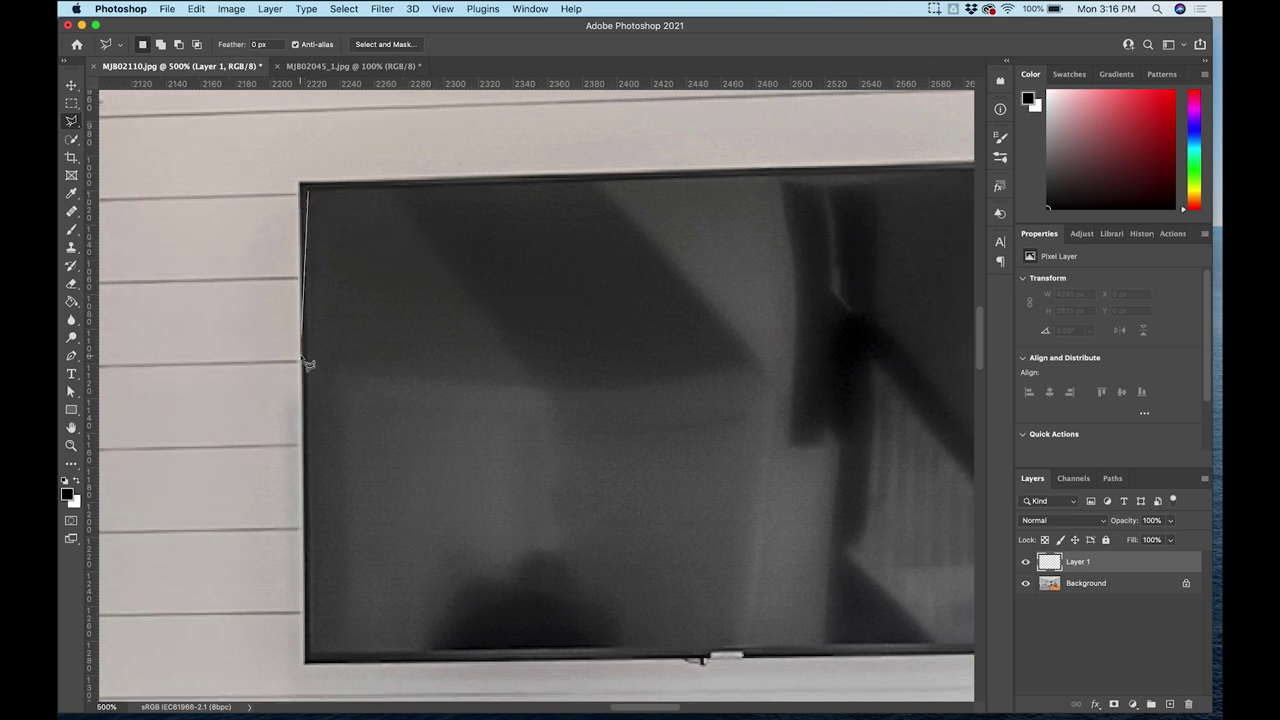
click(316, 656)
click(845, 572)
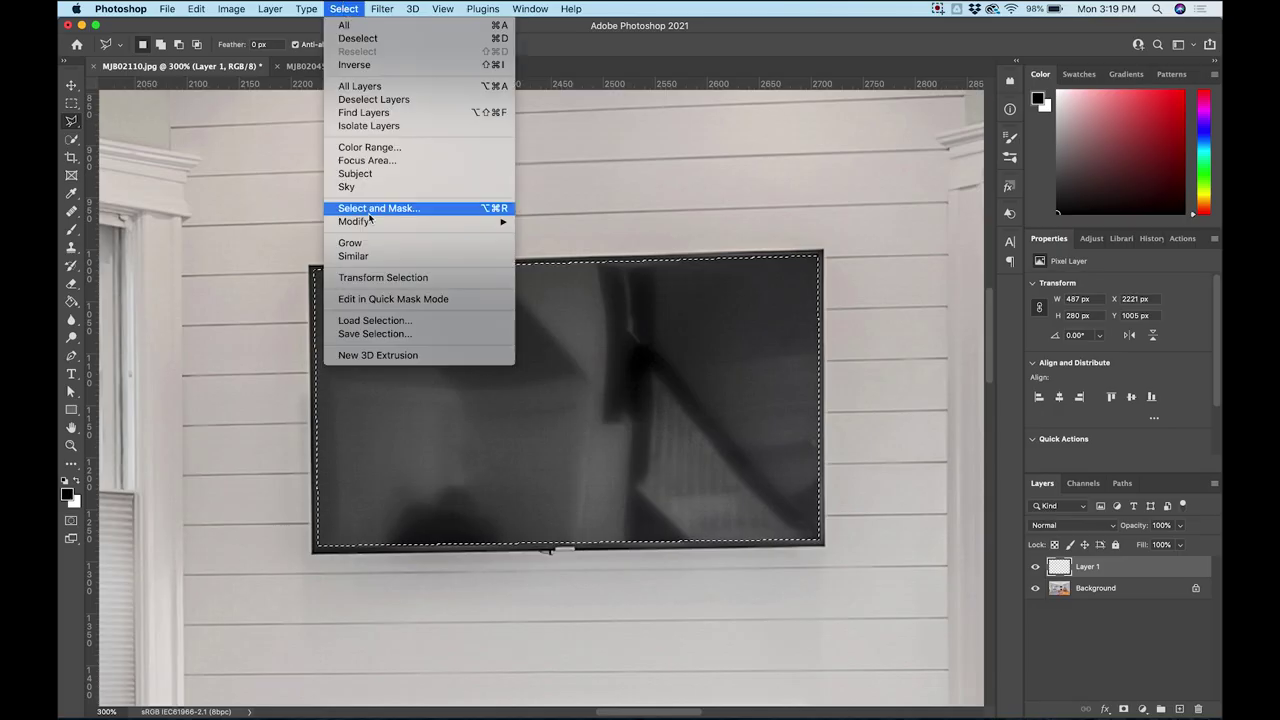
Feather the TV screen selection by 2 pixels.
mouse_move(372, 221)
click(555, 274)
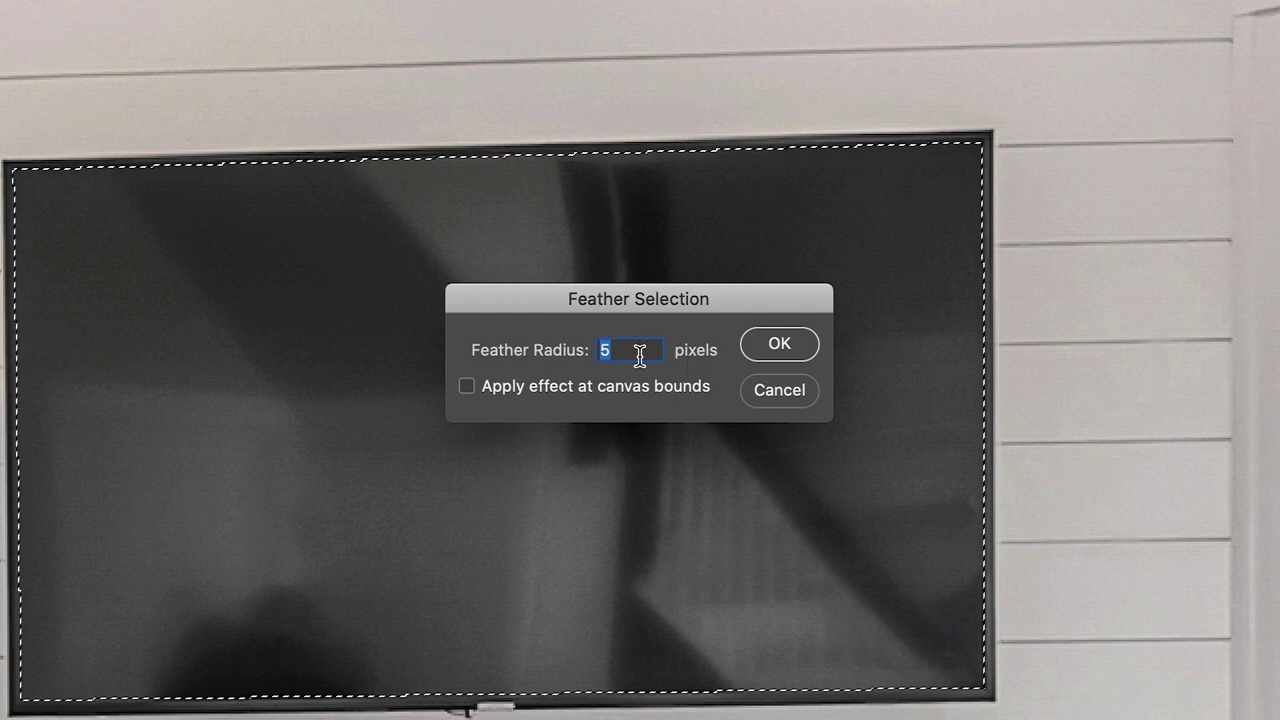
text(2)
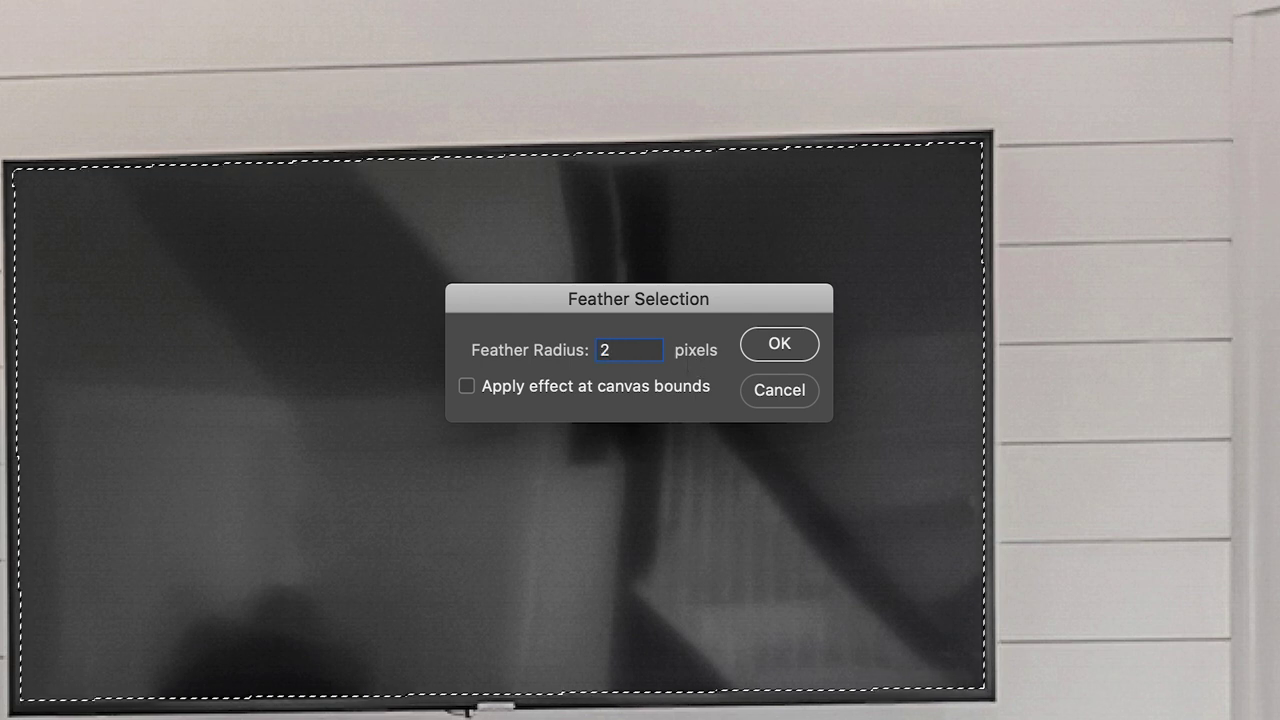
key(Return)
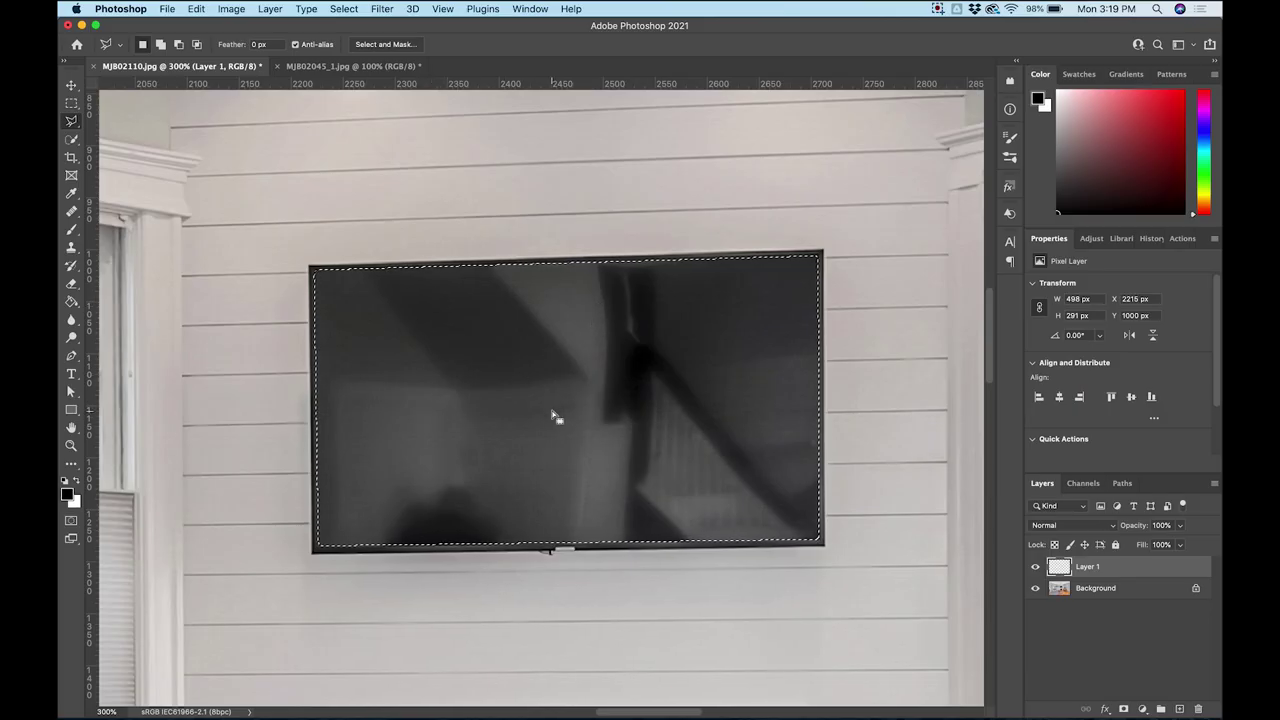
Fill the TV screen selection on Layer 1 with color #050505, then deselect.
right_click(555, 365)
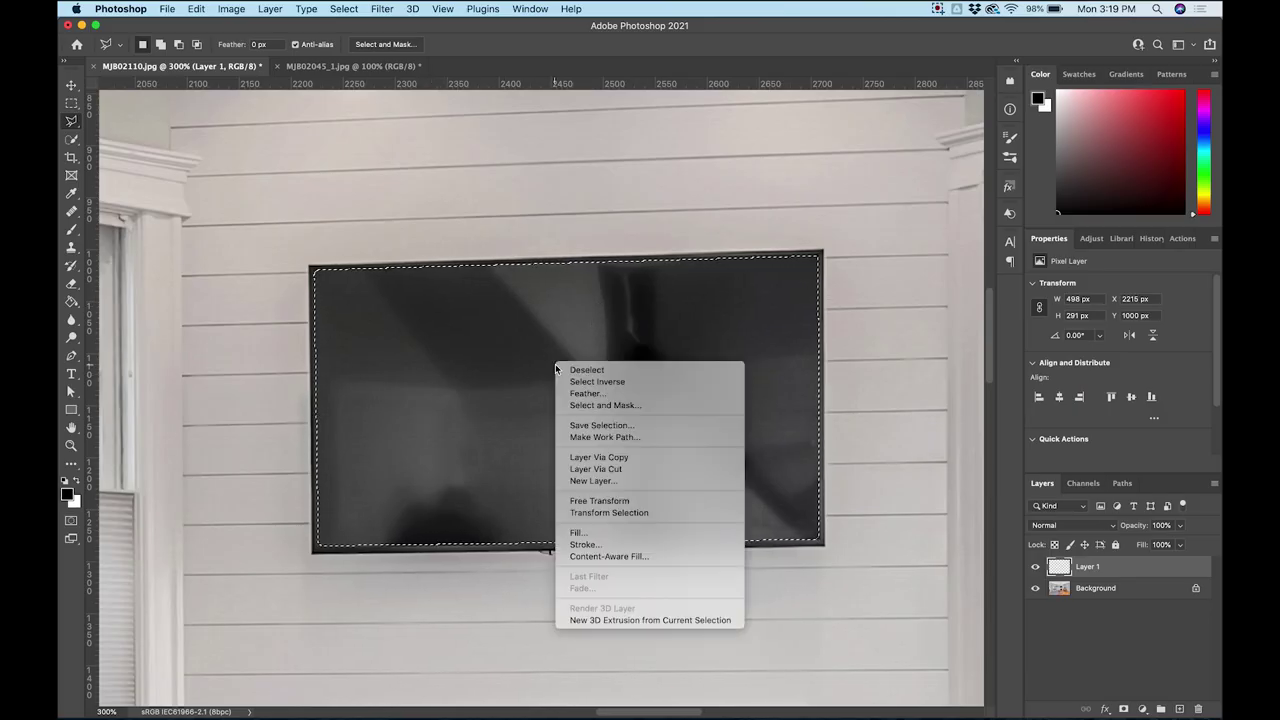
click(592, 533)
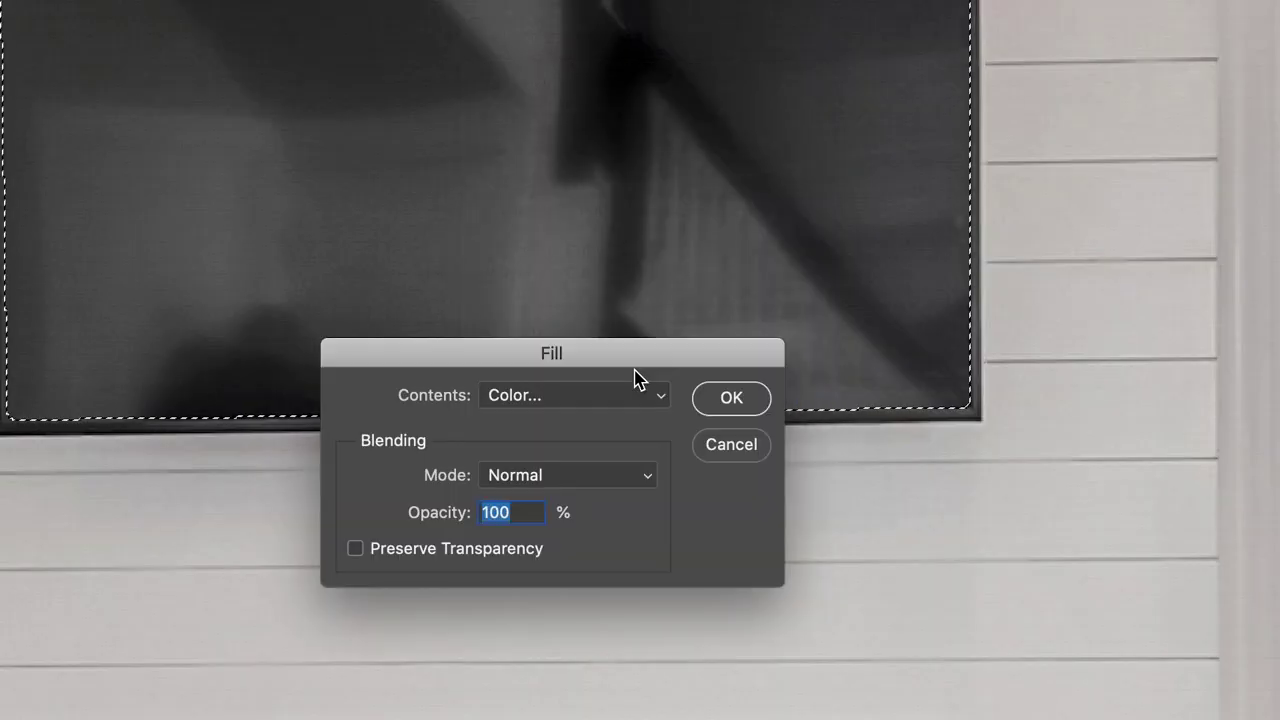
click(518, 397)
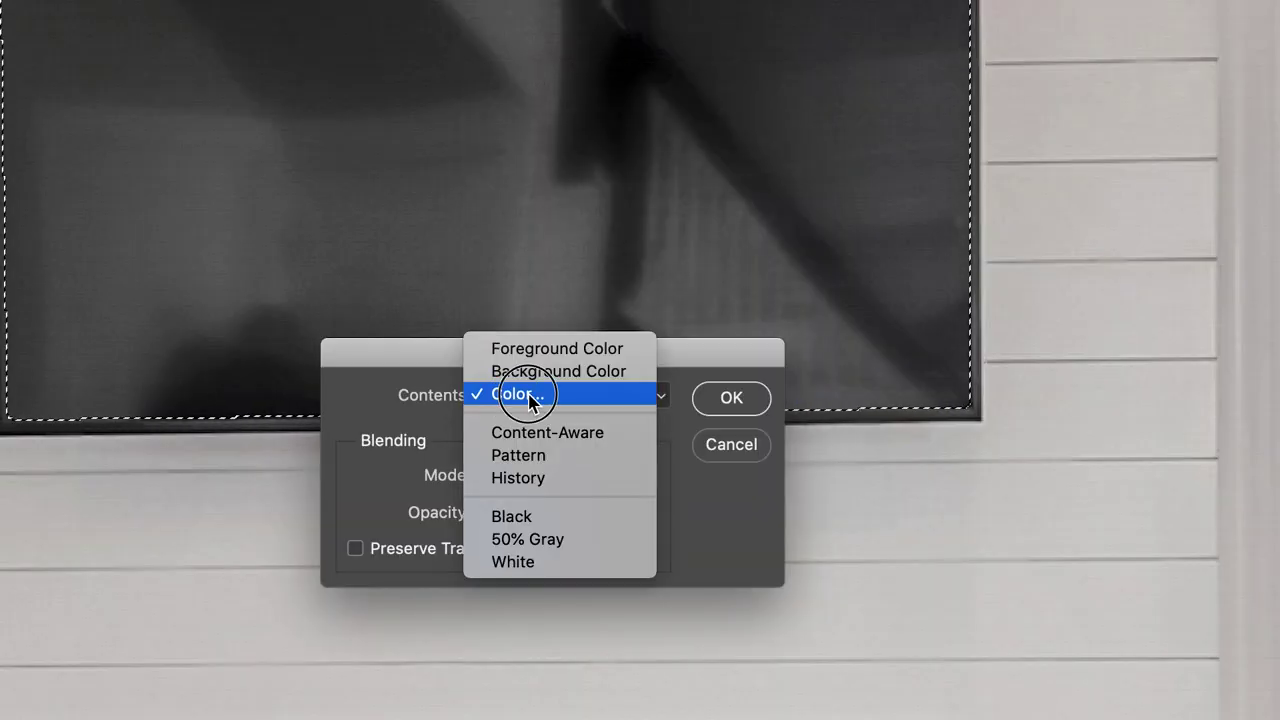
click(530, 397)
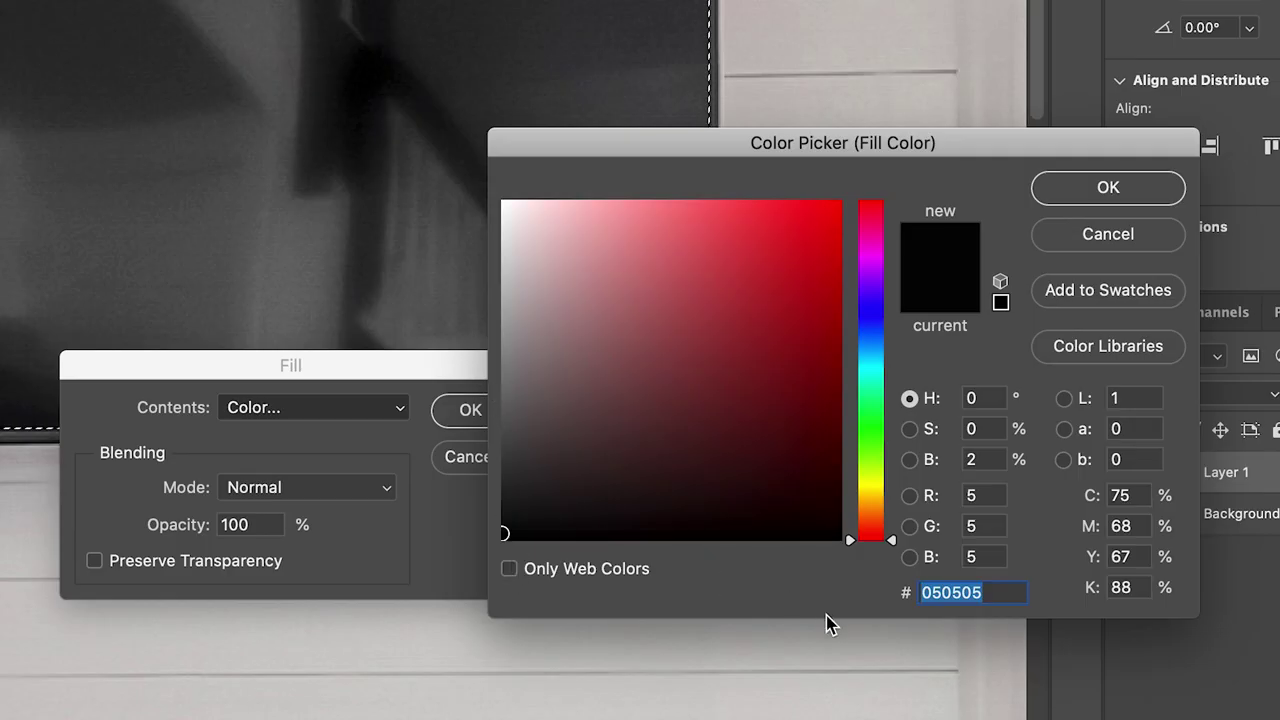
click(1105, 188)
key(Return)
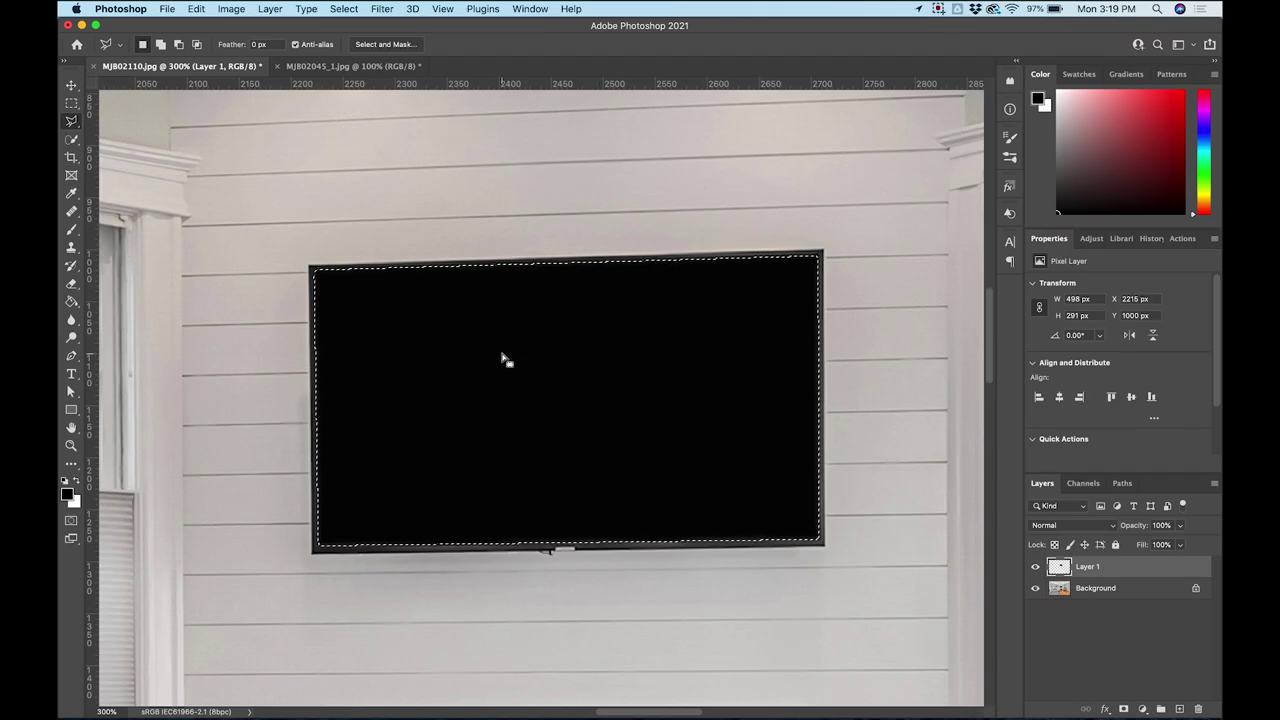
key(super+d)
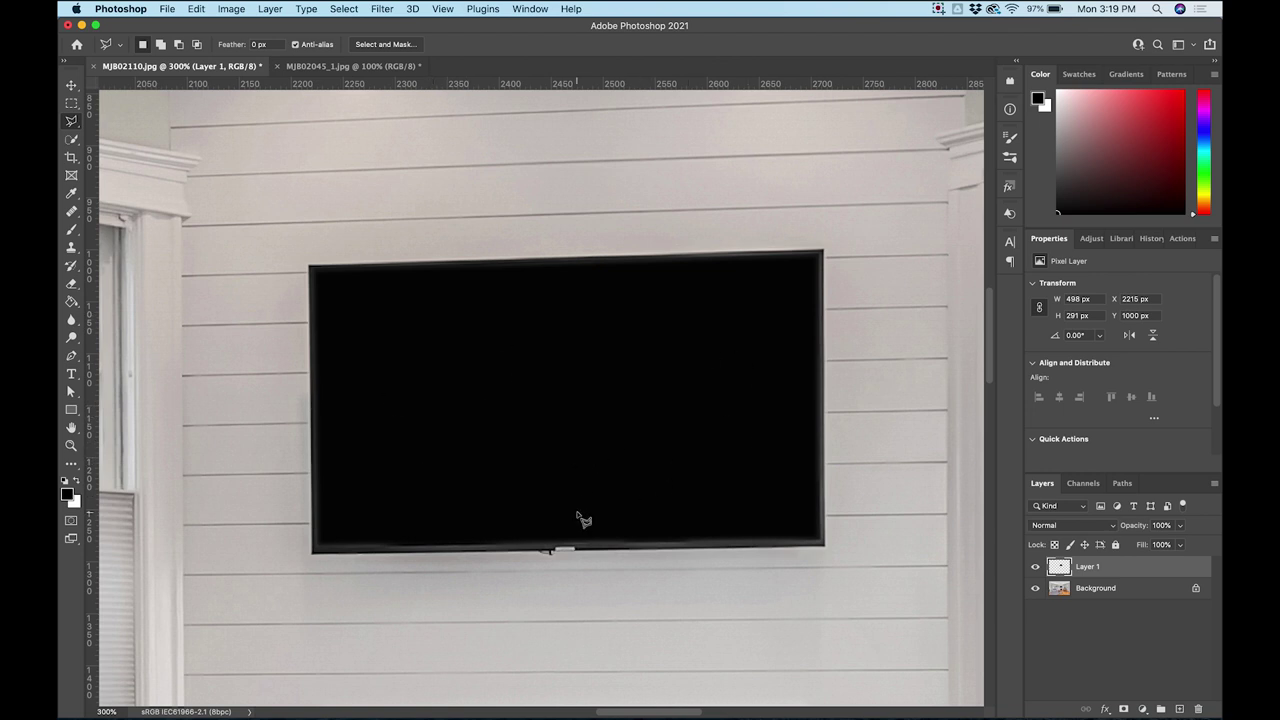
key(z)
drag(620, 347, 693, 360)
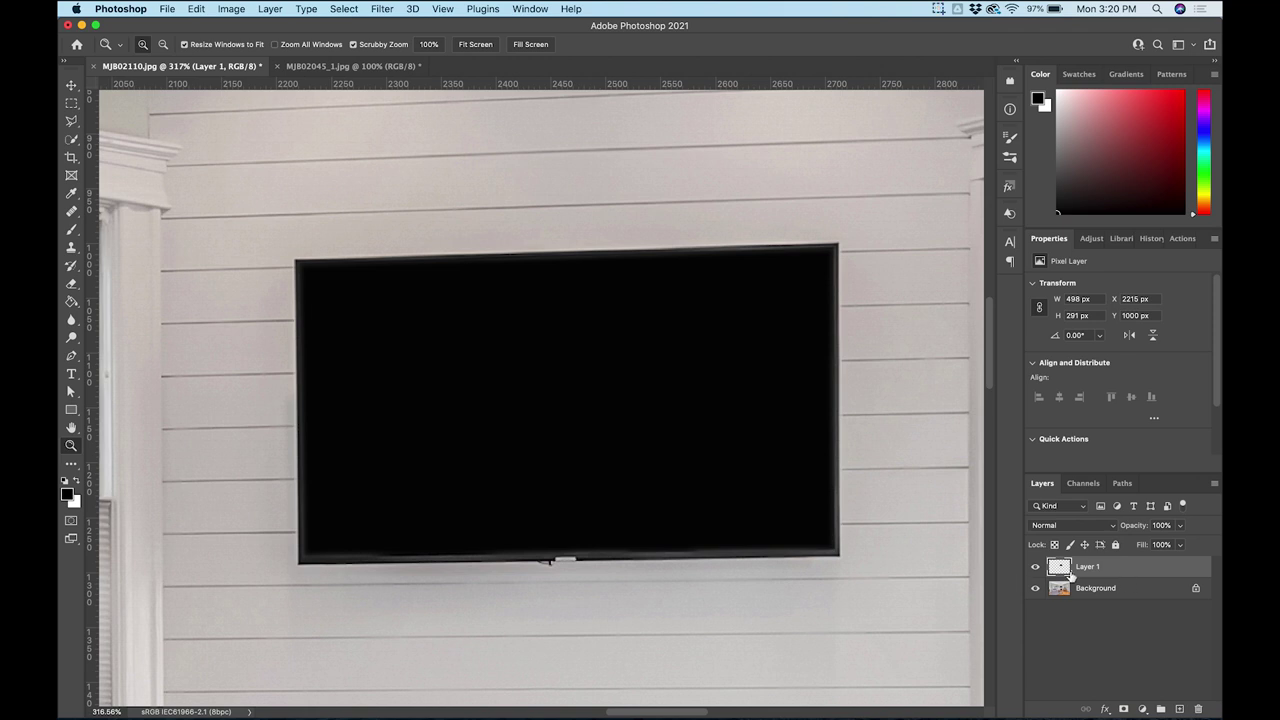
Apply a Gradient Overlay to Layer 1 in Layer Style and set its opacity to 25%.
click(1037, 567)
click(1037, 567)
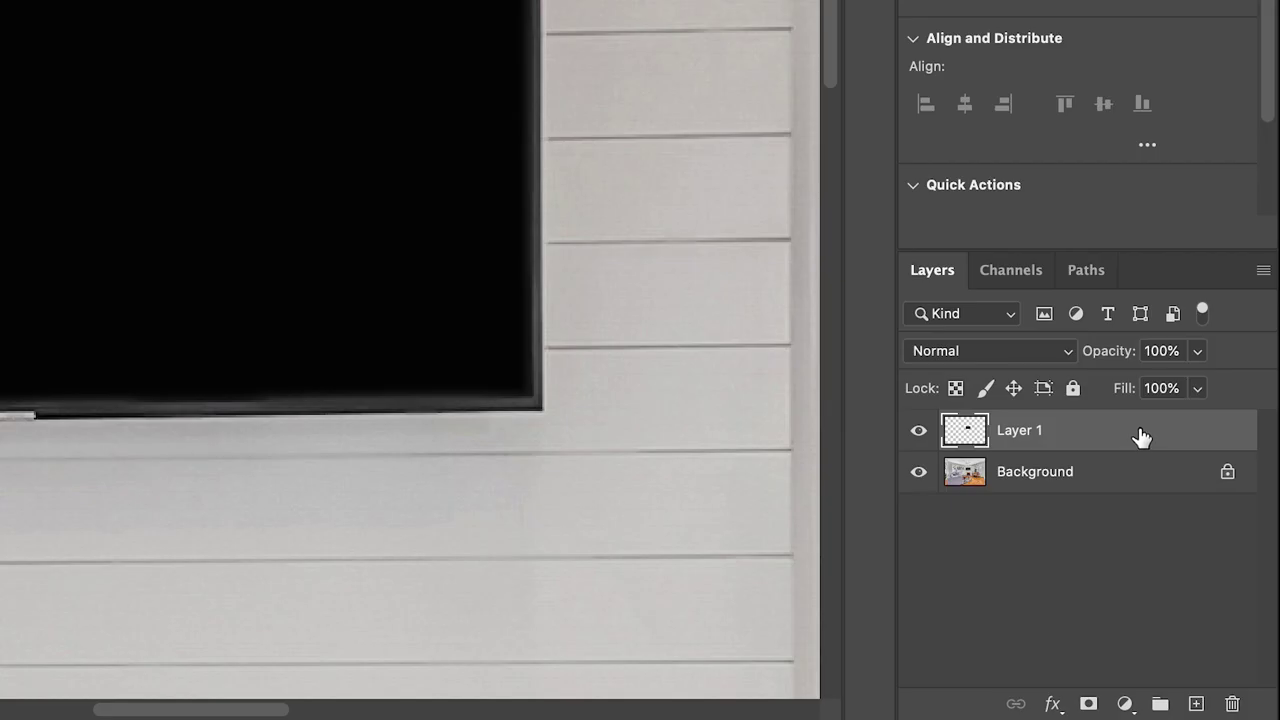
double_click(1137, 430)
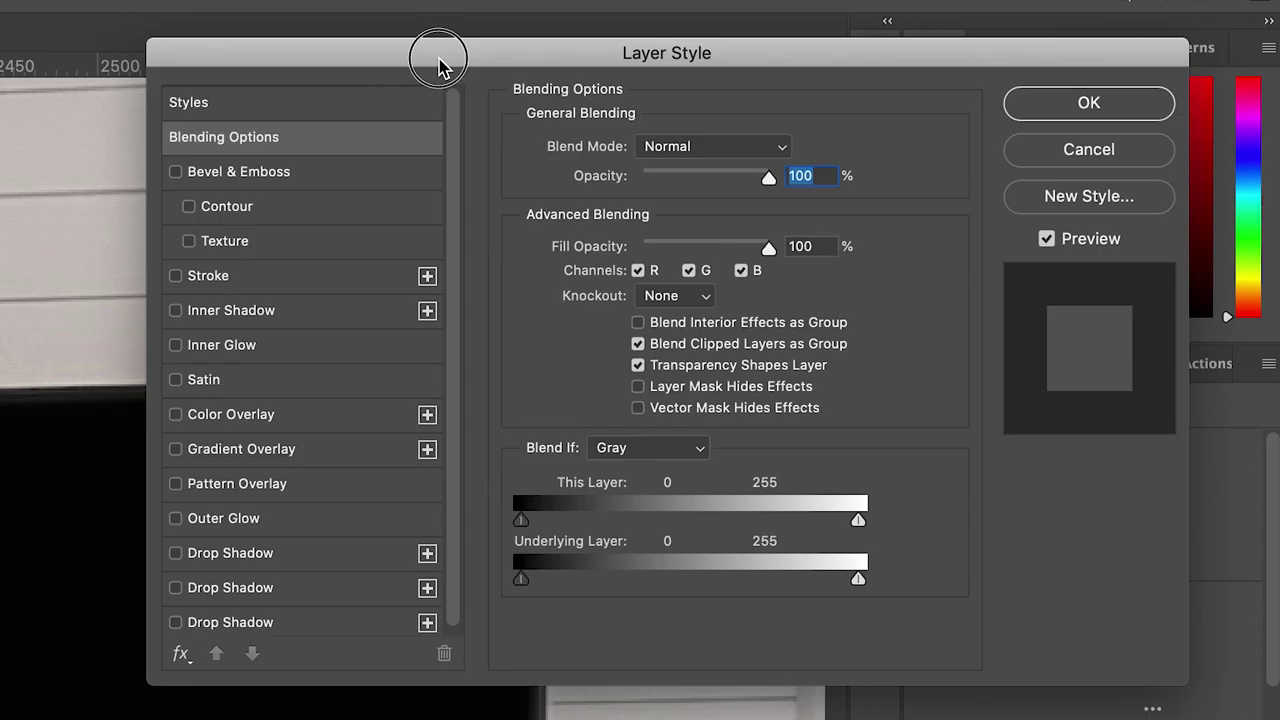
click(176, 450)
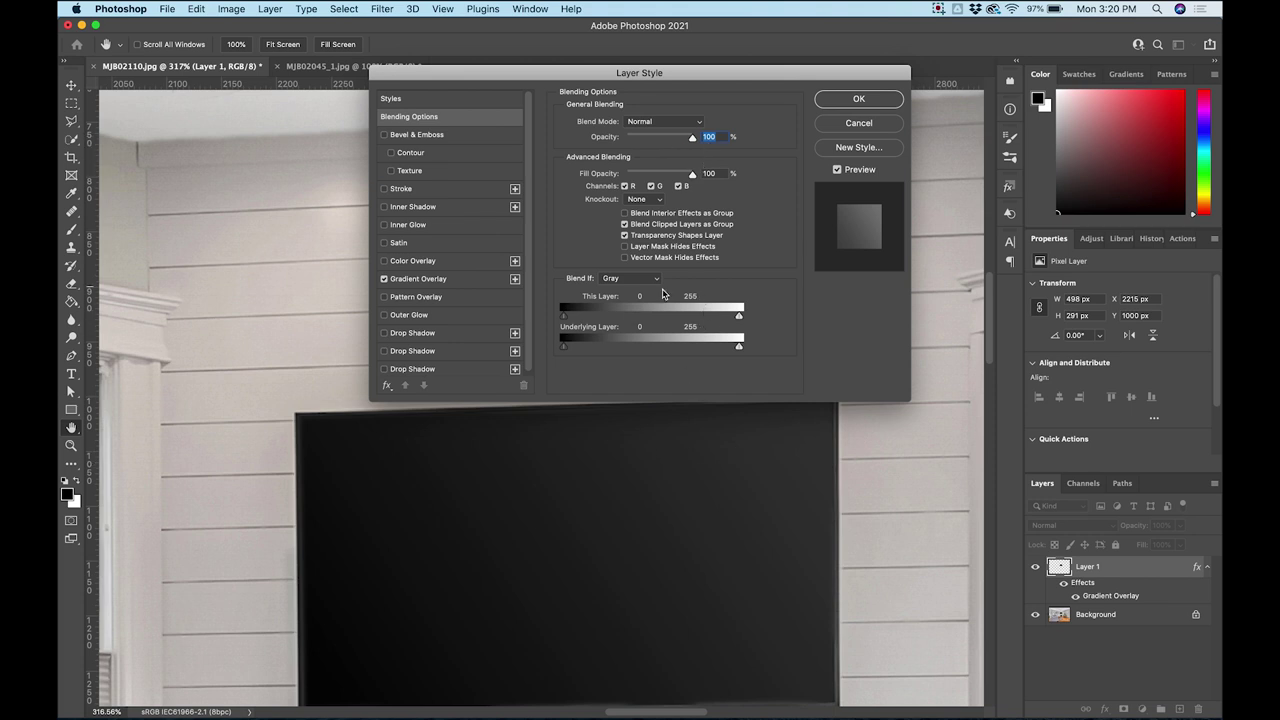
key(super+1)
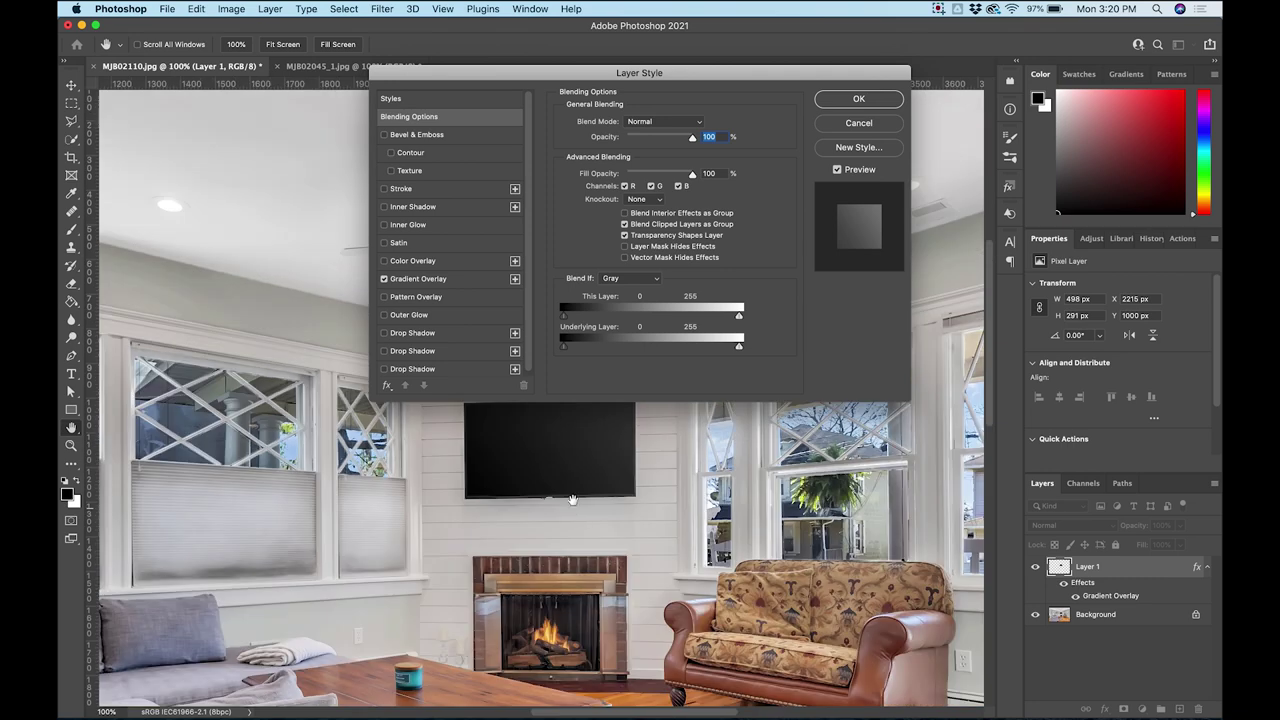
drag(572, 499, 571, 535)
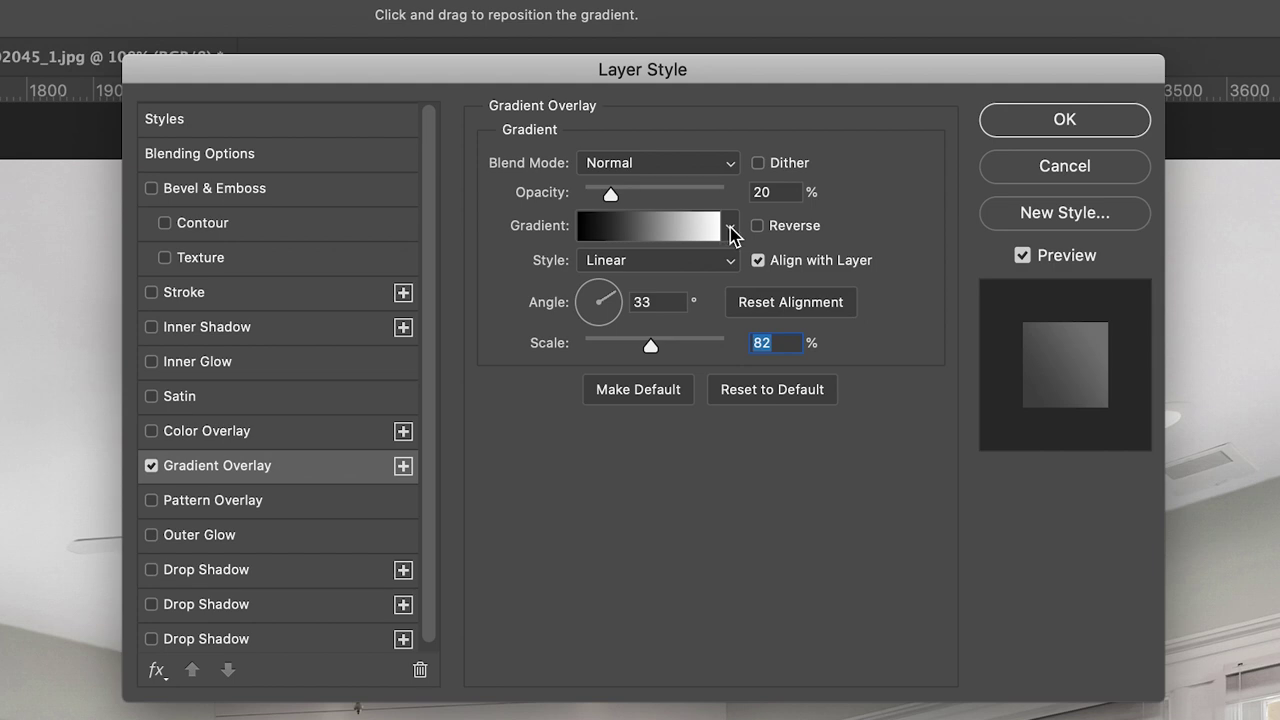
drag(610, 192, 686, 204)
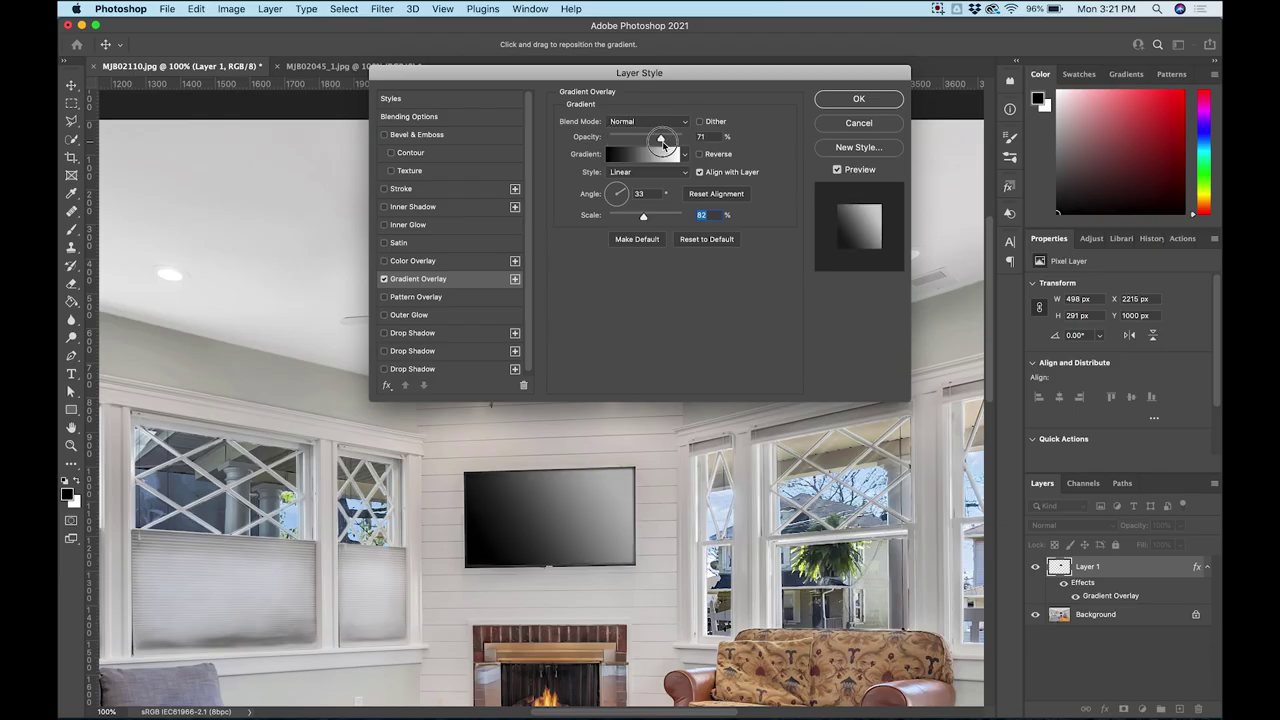
drag(662, 142, 627, 149)
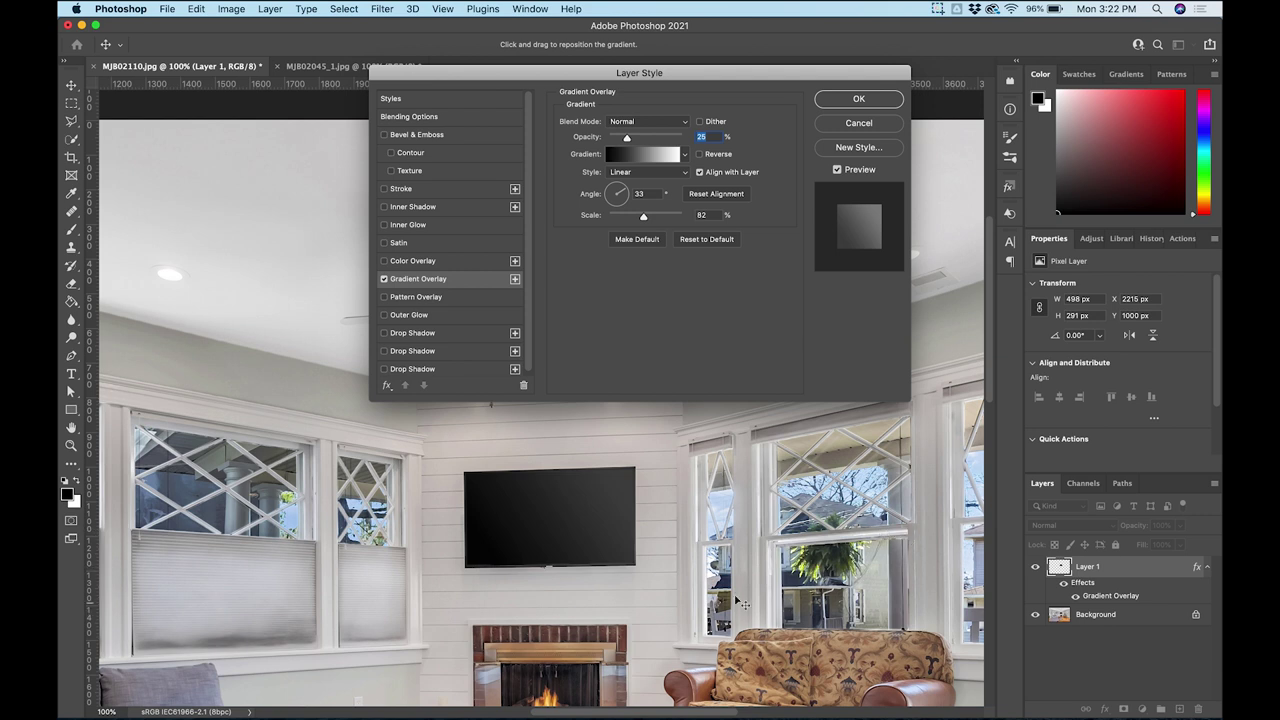
Turn the gradient overlay to a 34° angle and rescale it to just over 67%.
drag(622, 192, 588, 200)
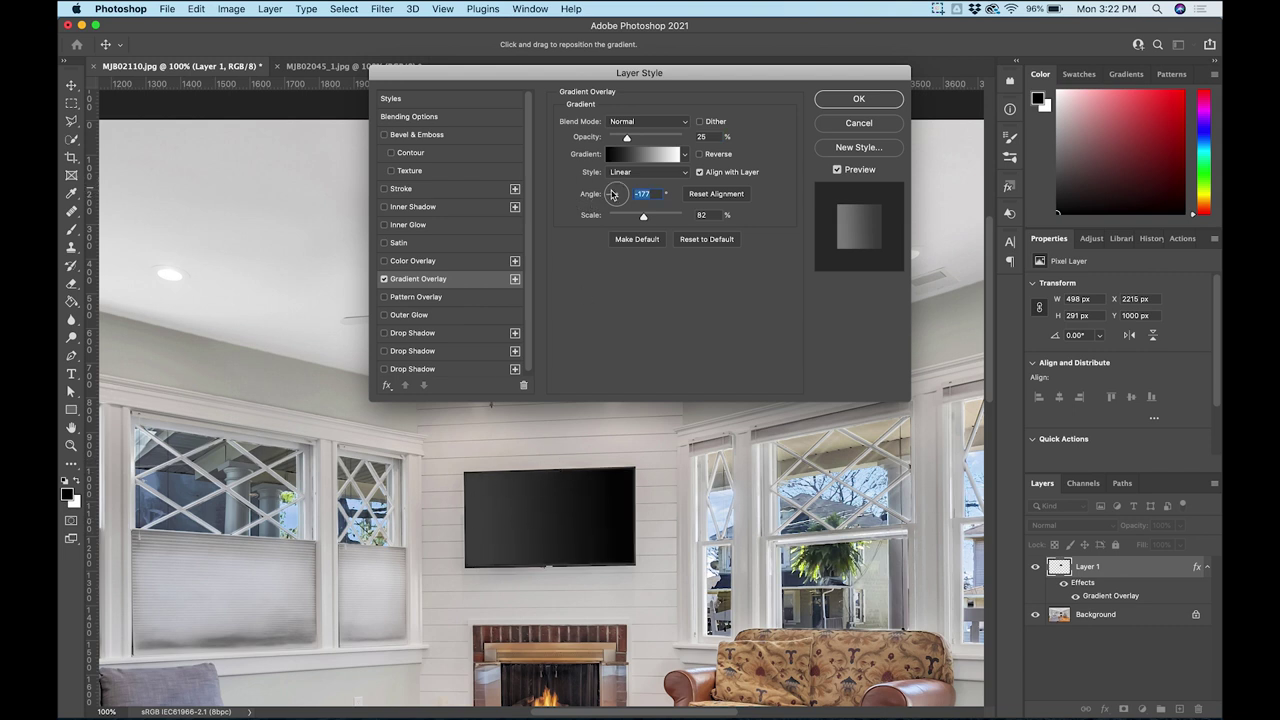
drag(613, 194, 640, 180)
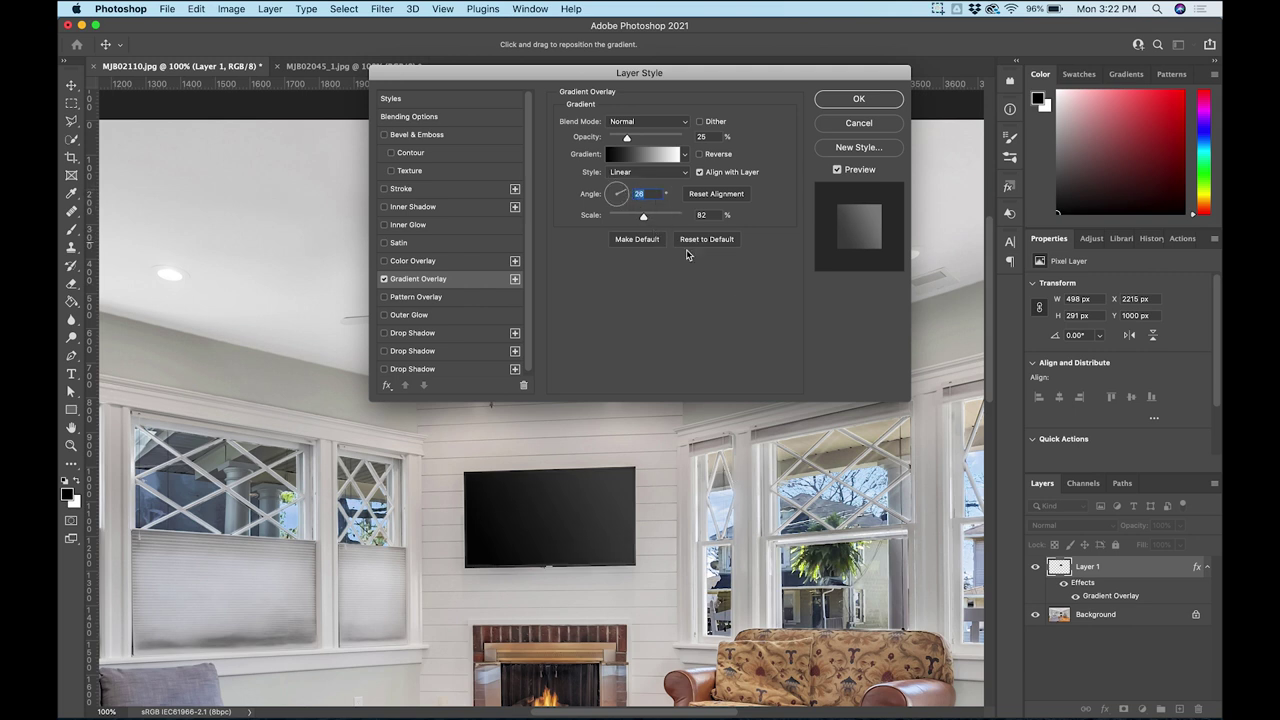
drag(626, 203, 624, 194)
drag(626, 191, 546, 242)
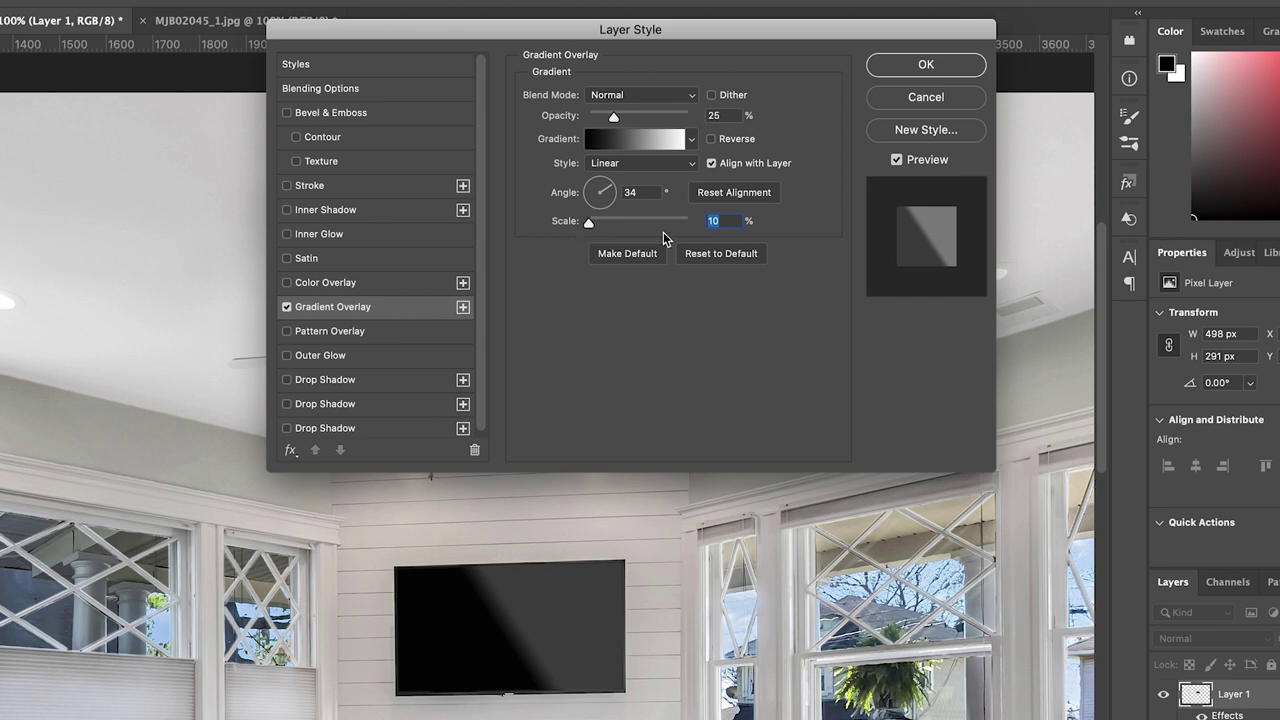
drag(590, 230, 626, 226)
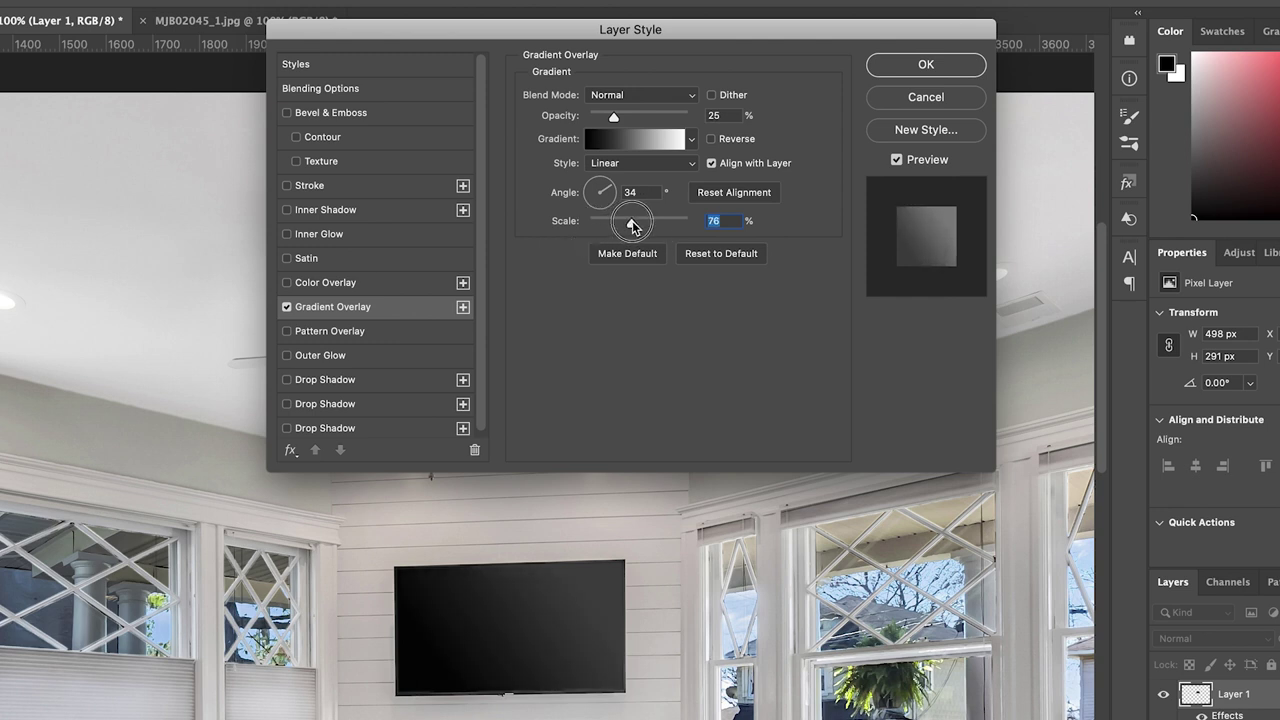
drag(631, 226, 647, 224)
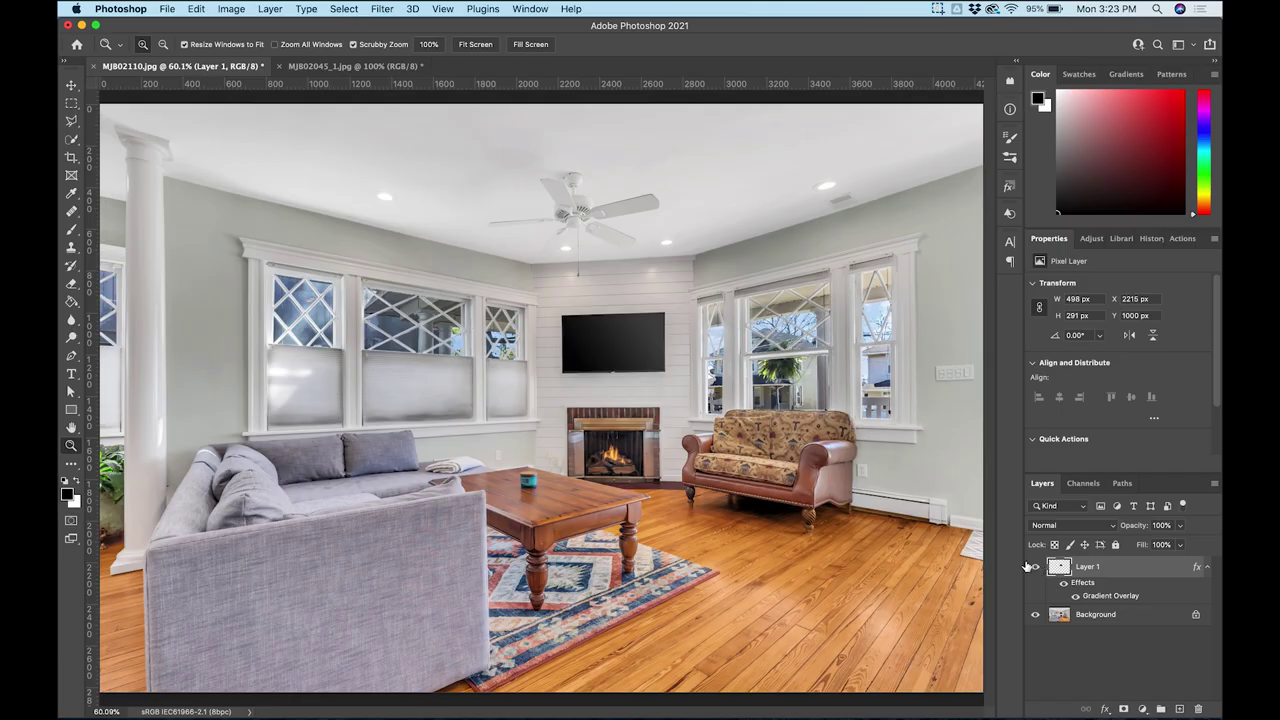
click(1040, 570)
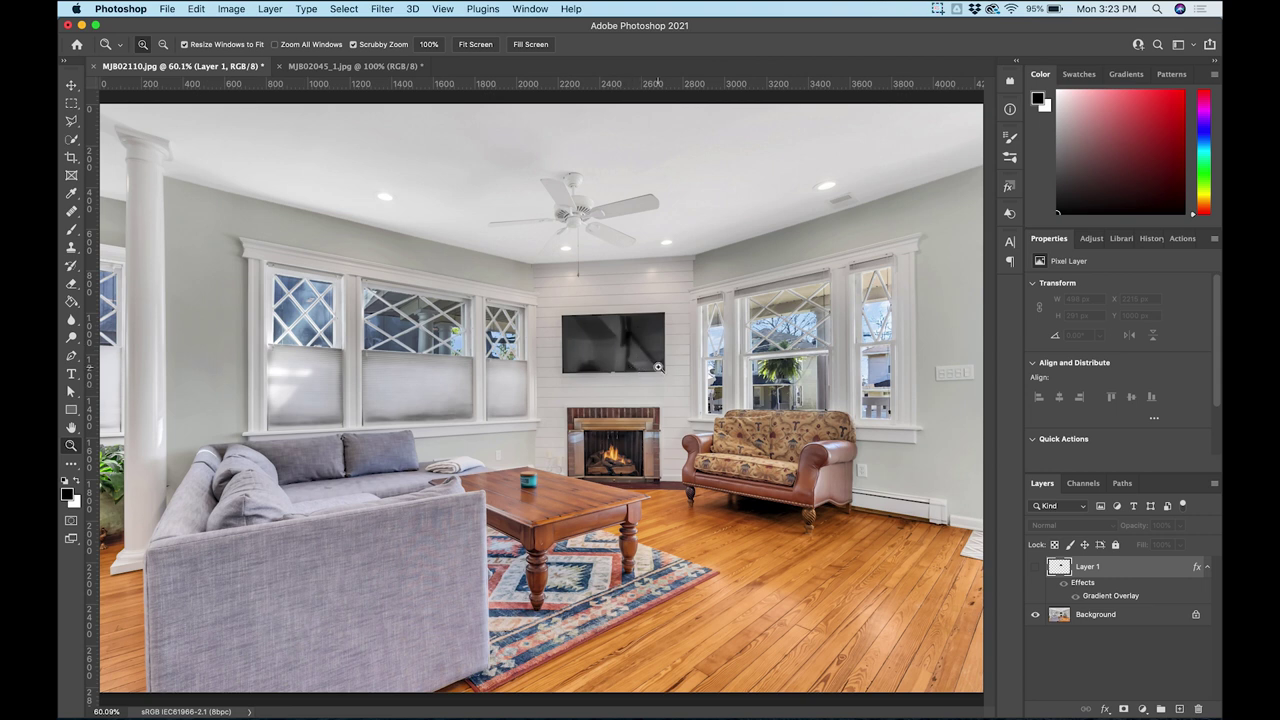
click(1033, 570)
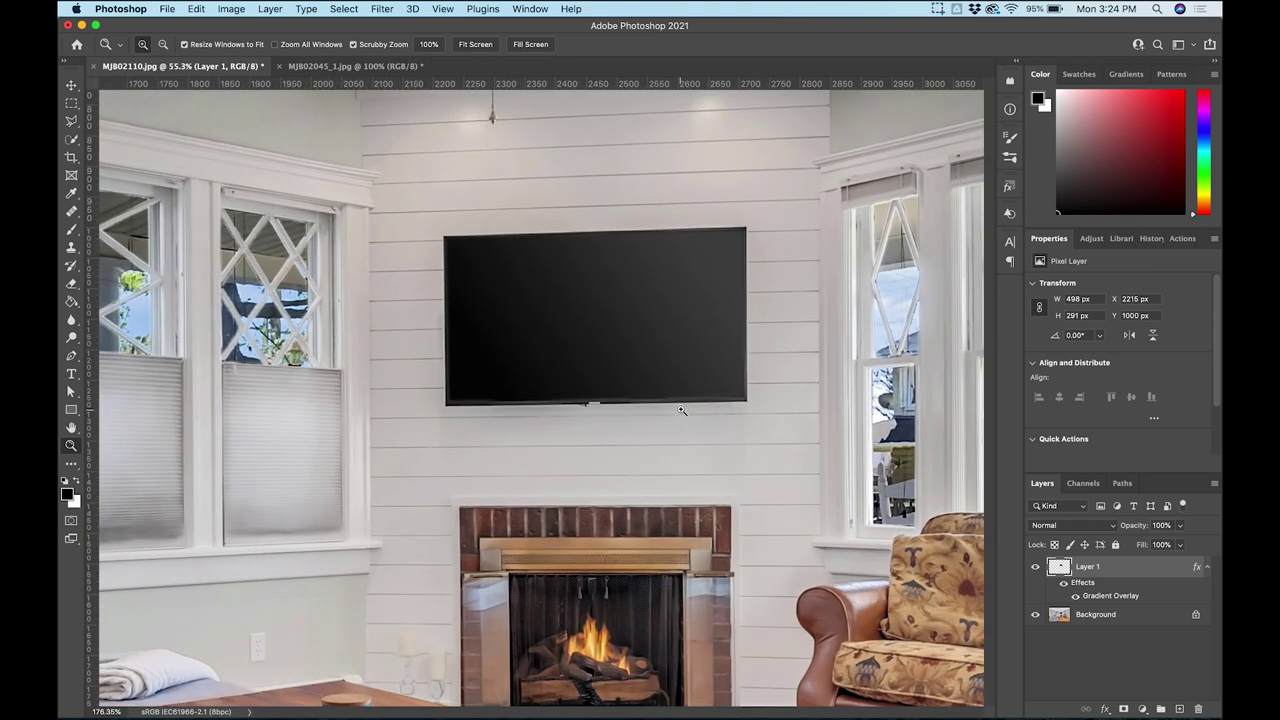
click(1180, 526)
drag(1186, 543, 1169, 544)
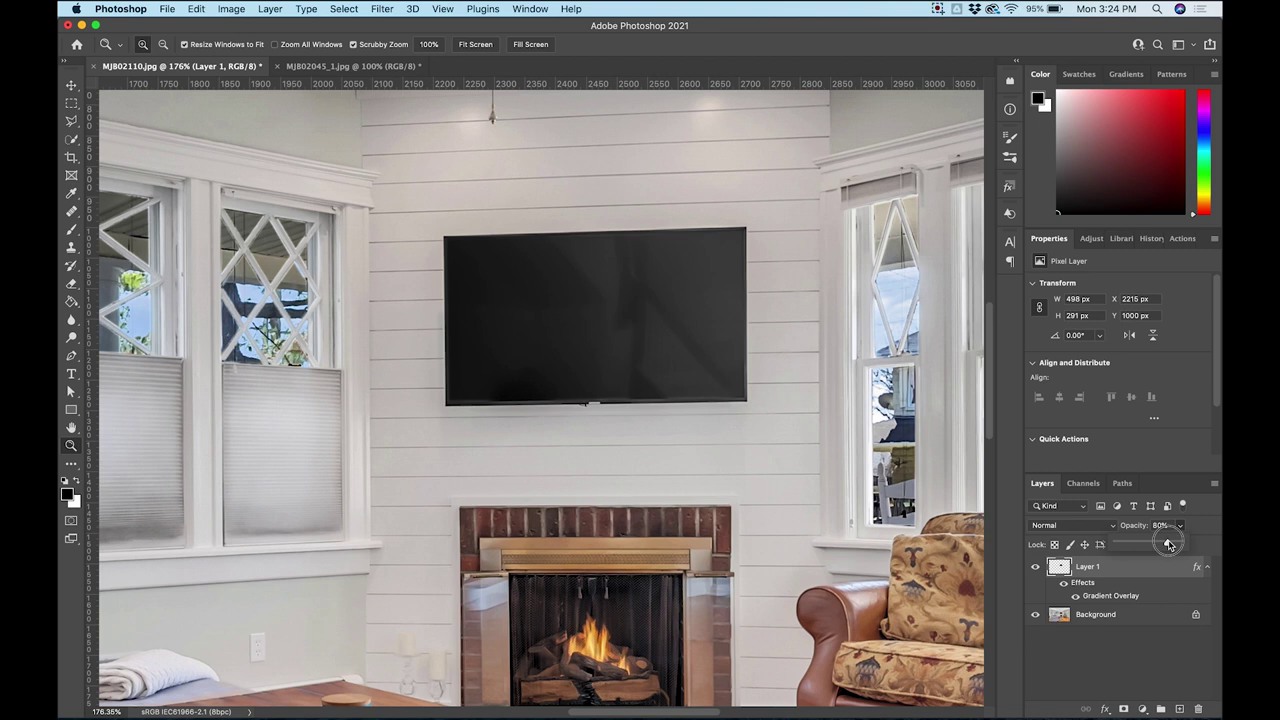
drag(1169, 544, 1199, 541)
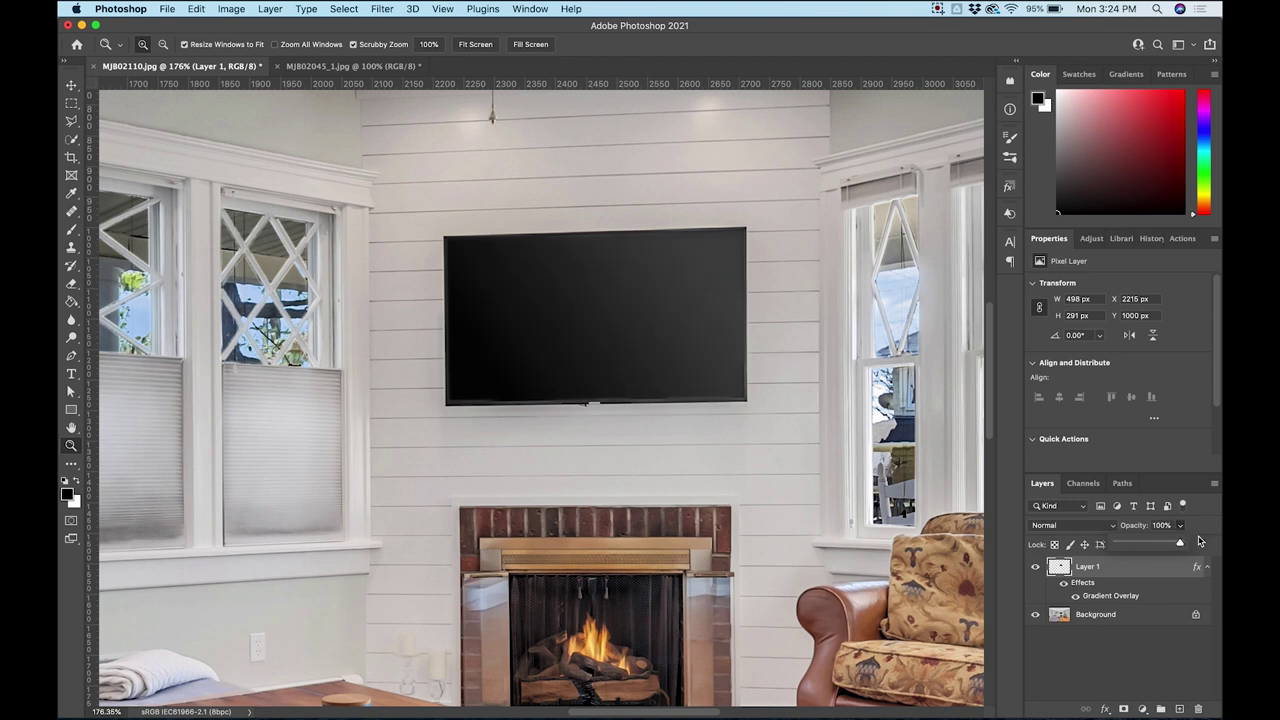
click(1199, 541)
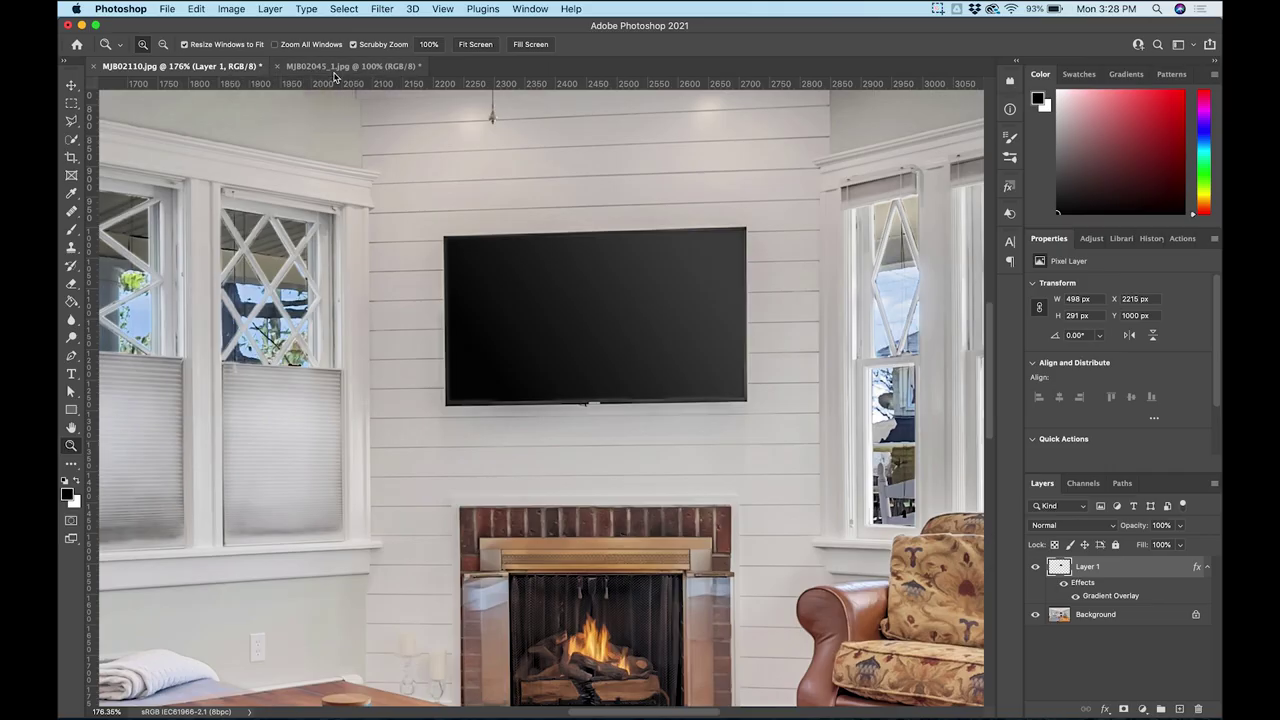
Cut the house image from MJB02045_1 as Layer 0 and paste it into MJB02110.
click(336, 67)
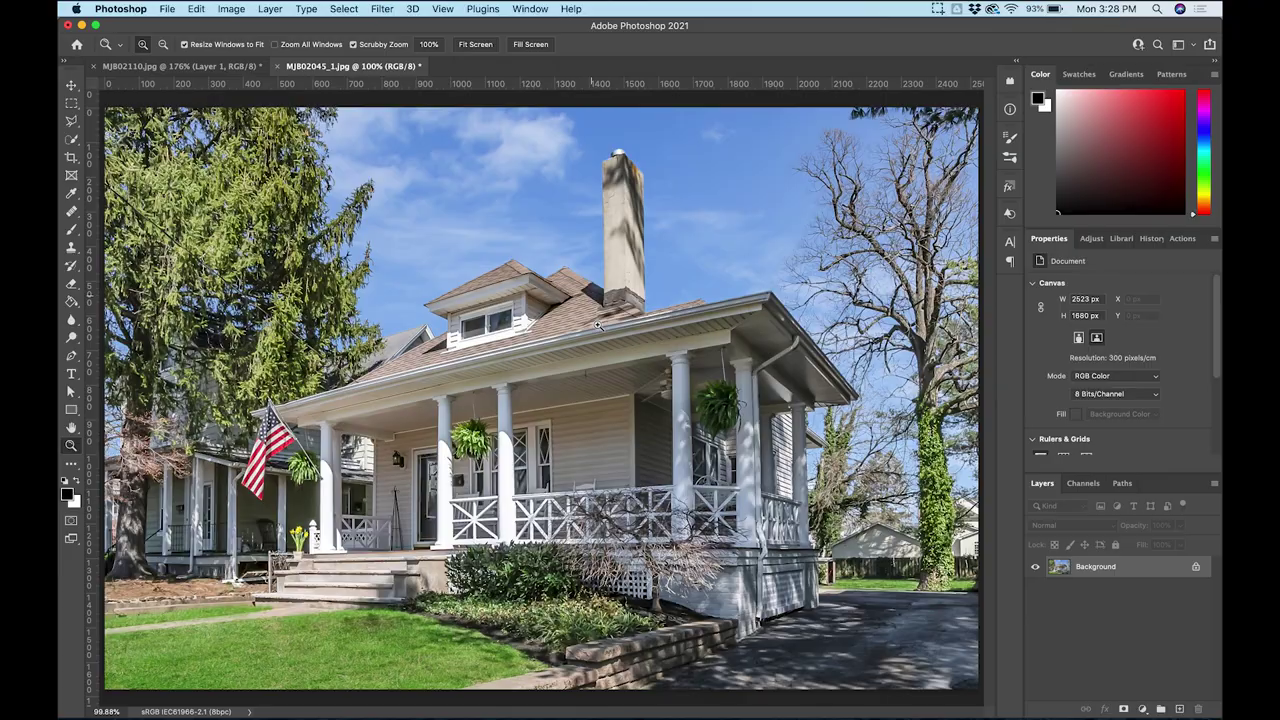
double_click(1068, 570)
key(Return)
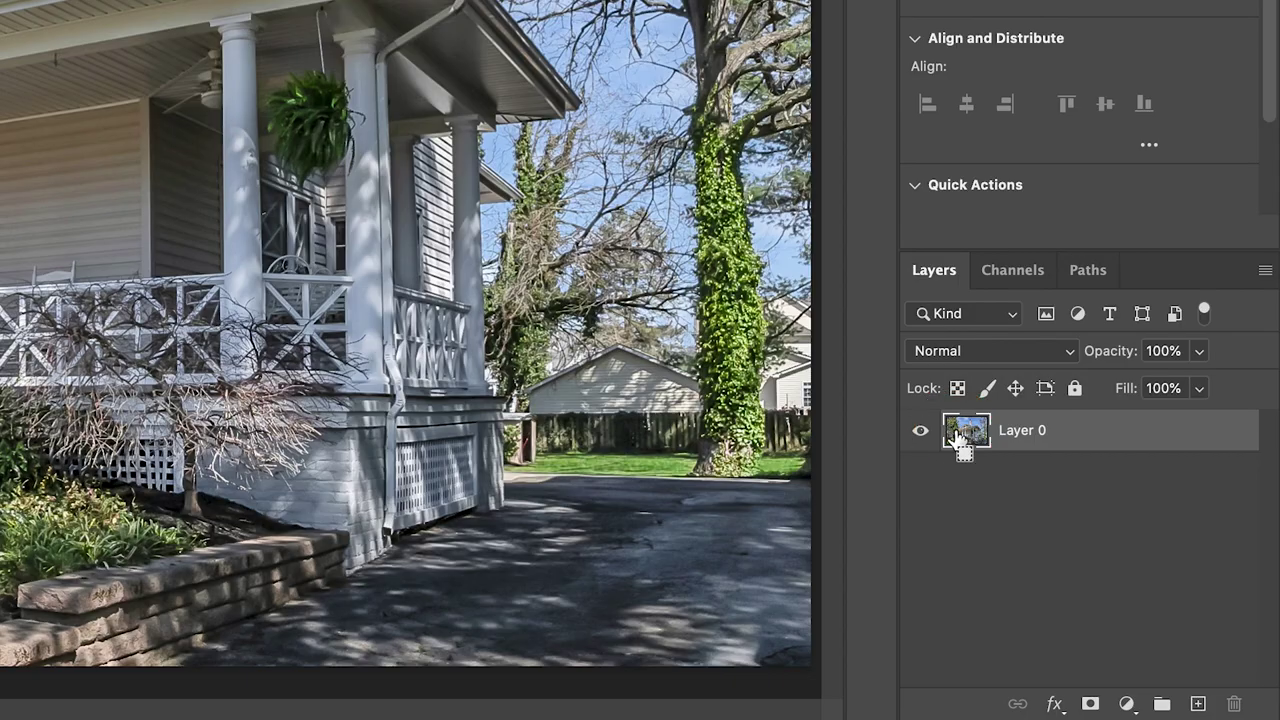
super+click(1058, 570)
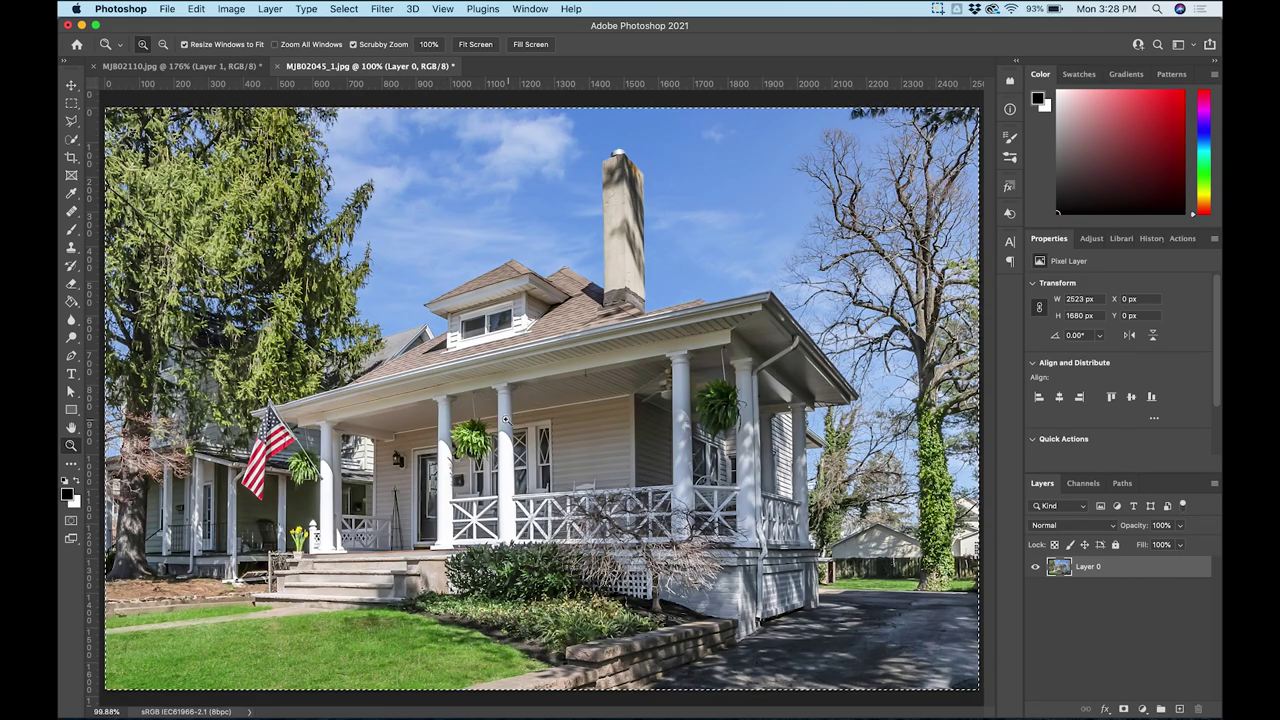
key(BackSpace)
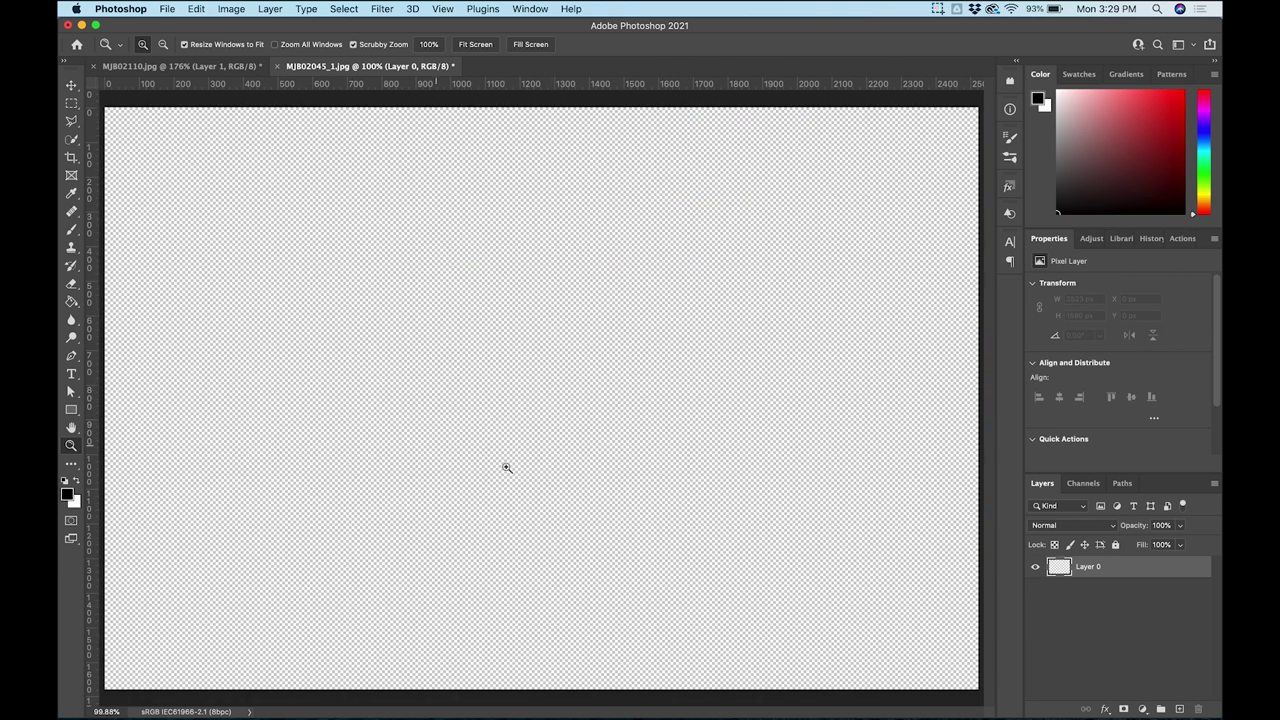
click(180, 66)
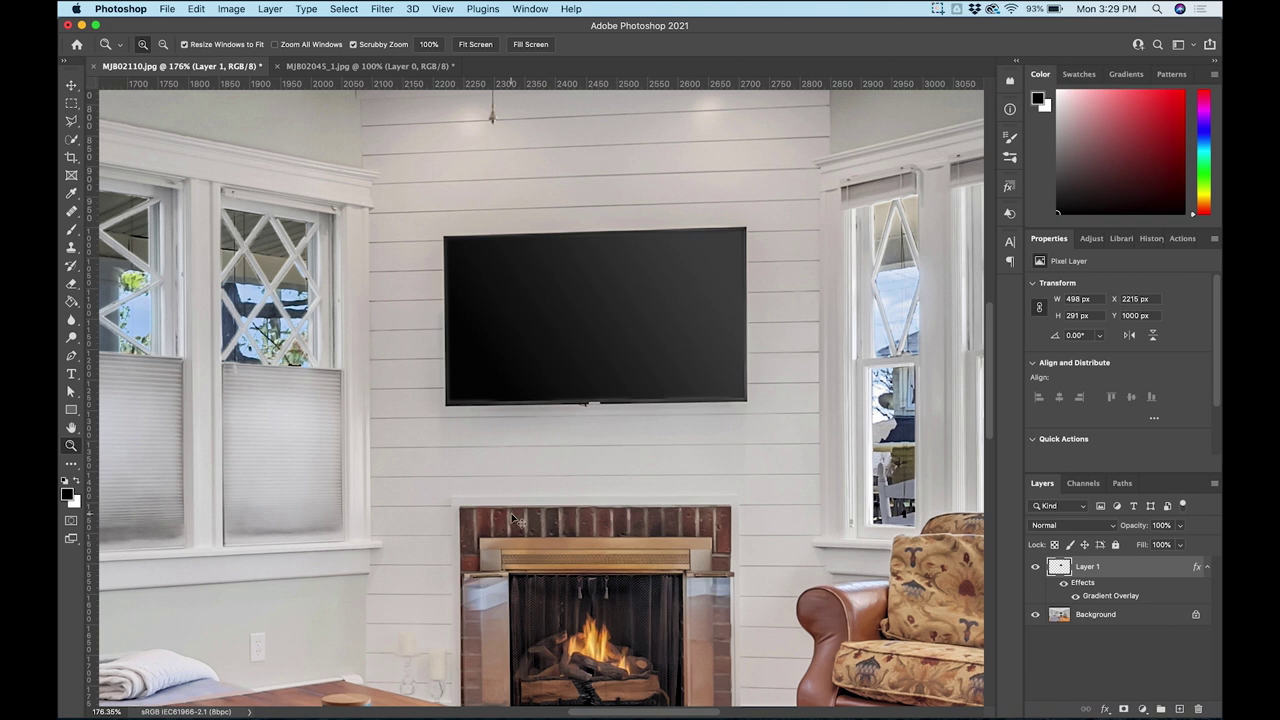
key(super+v)
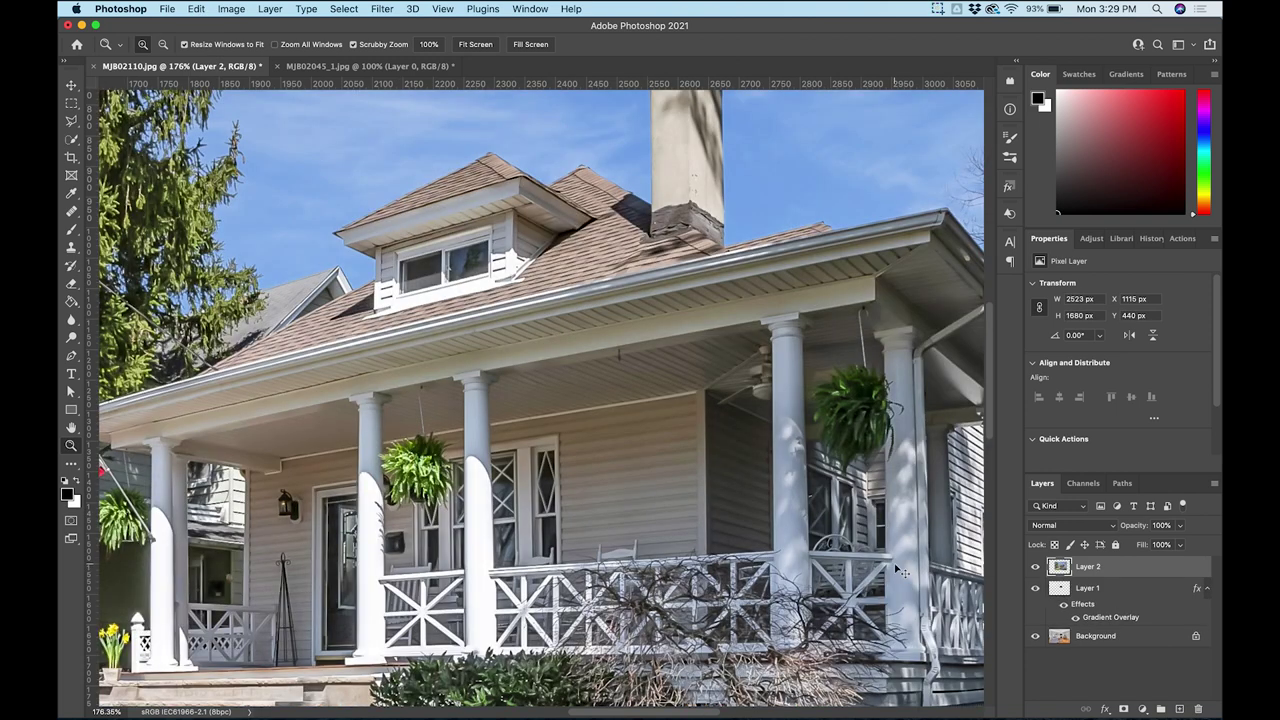
Reposition the pasted house photo and lower its opacity to 35%.
key(super+0)
drag(670, 341, 742, 421)
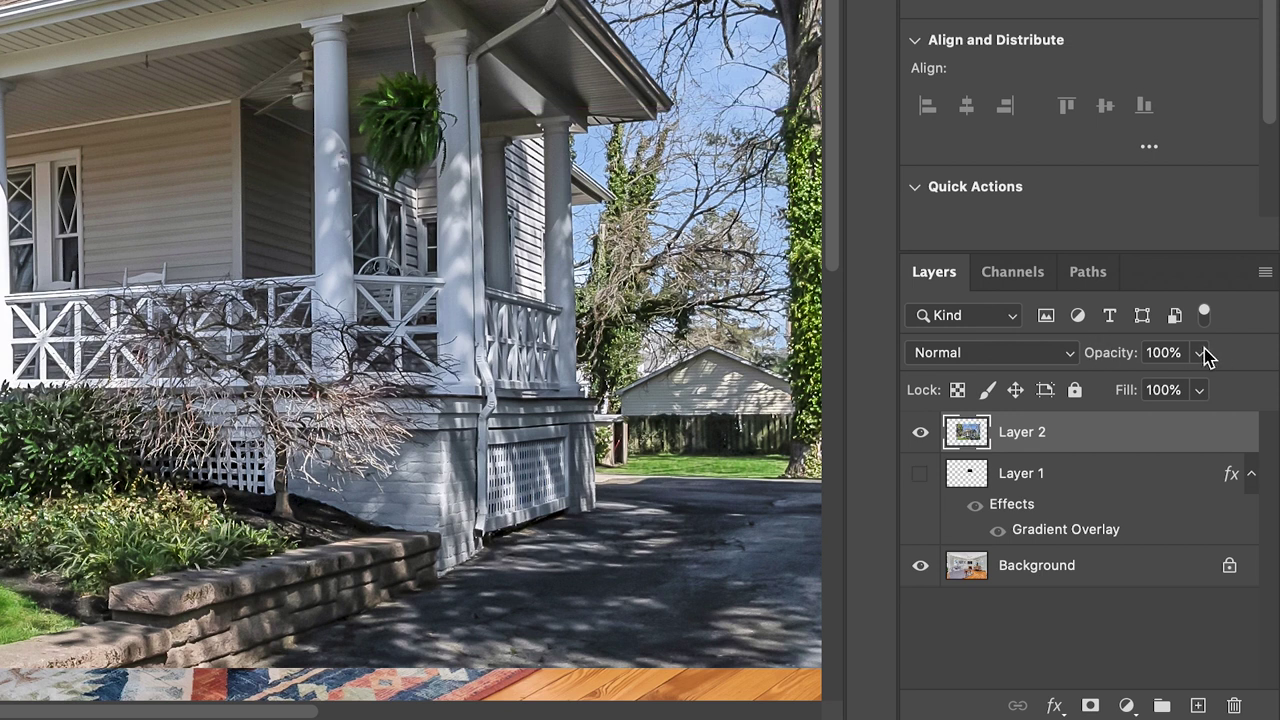
click(1200, 353)
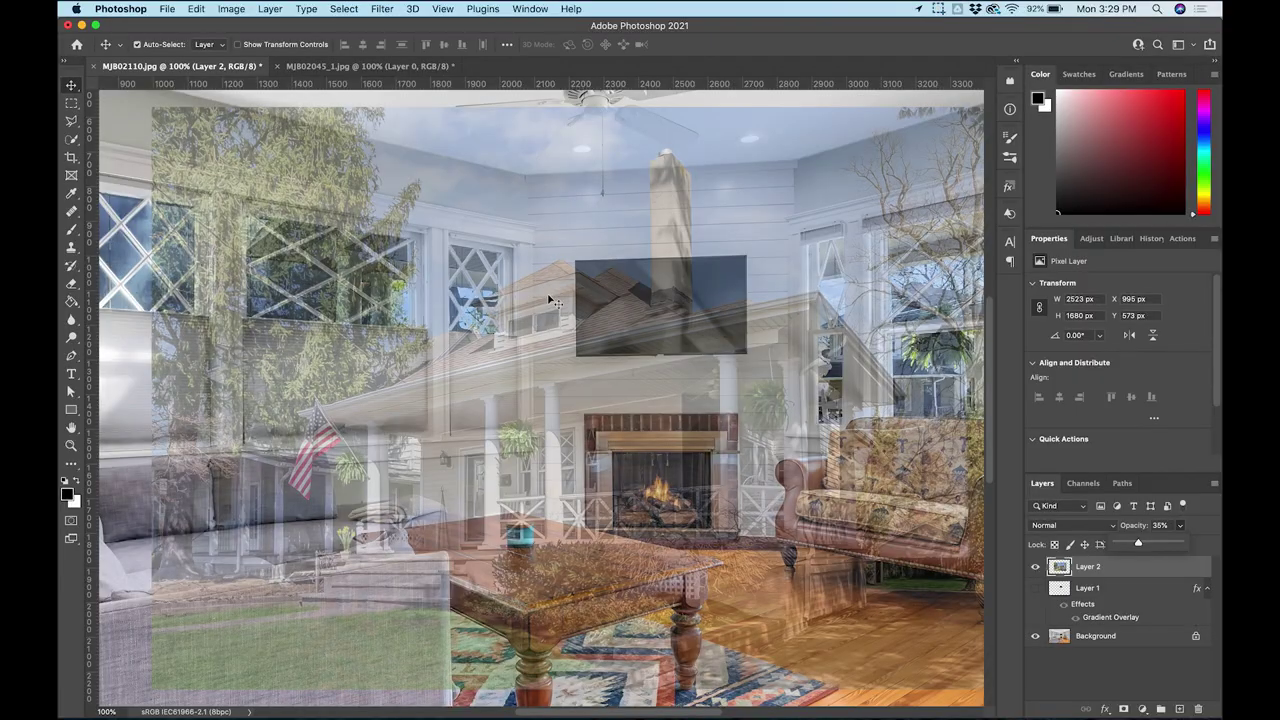
Free-transform the house photo down to about 24% and place it over the TV.
key(super+t)
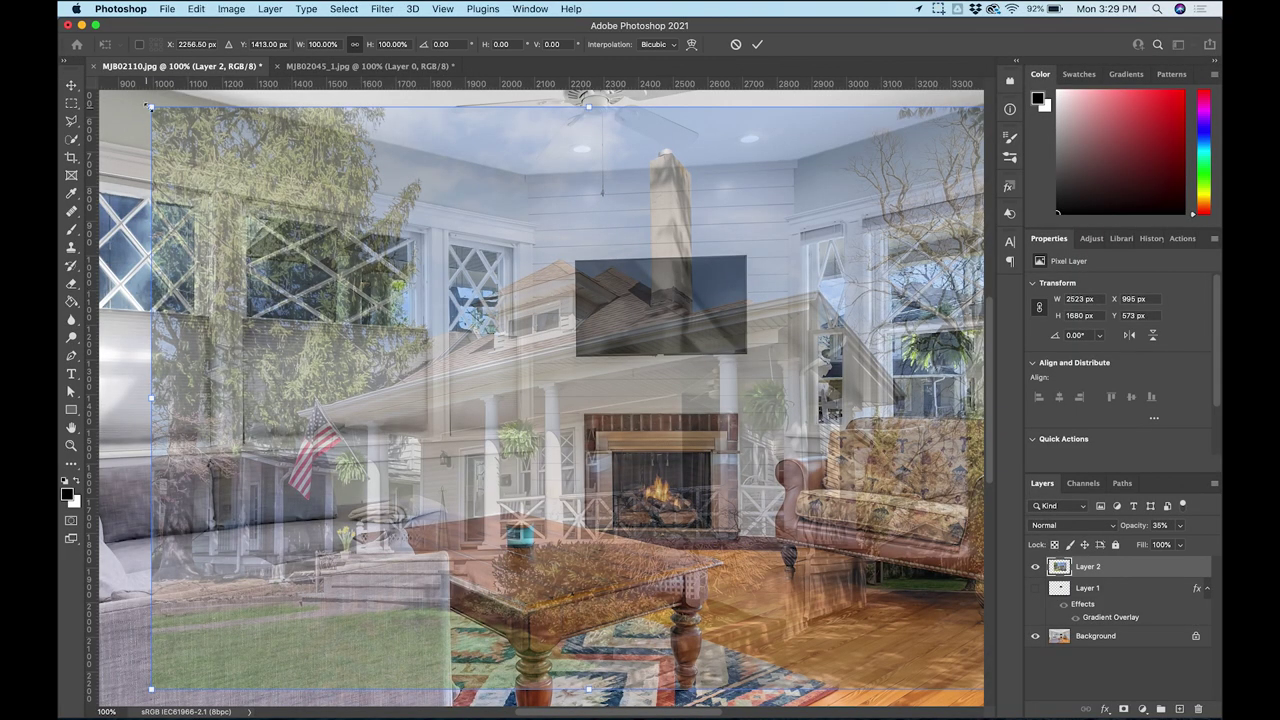
drag(171, 118, 684, 461)
drag(789, 528, 599, 289)
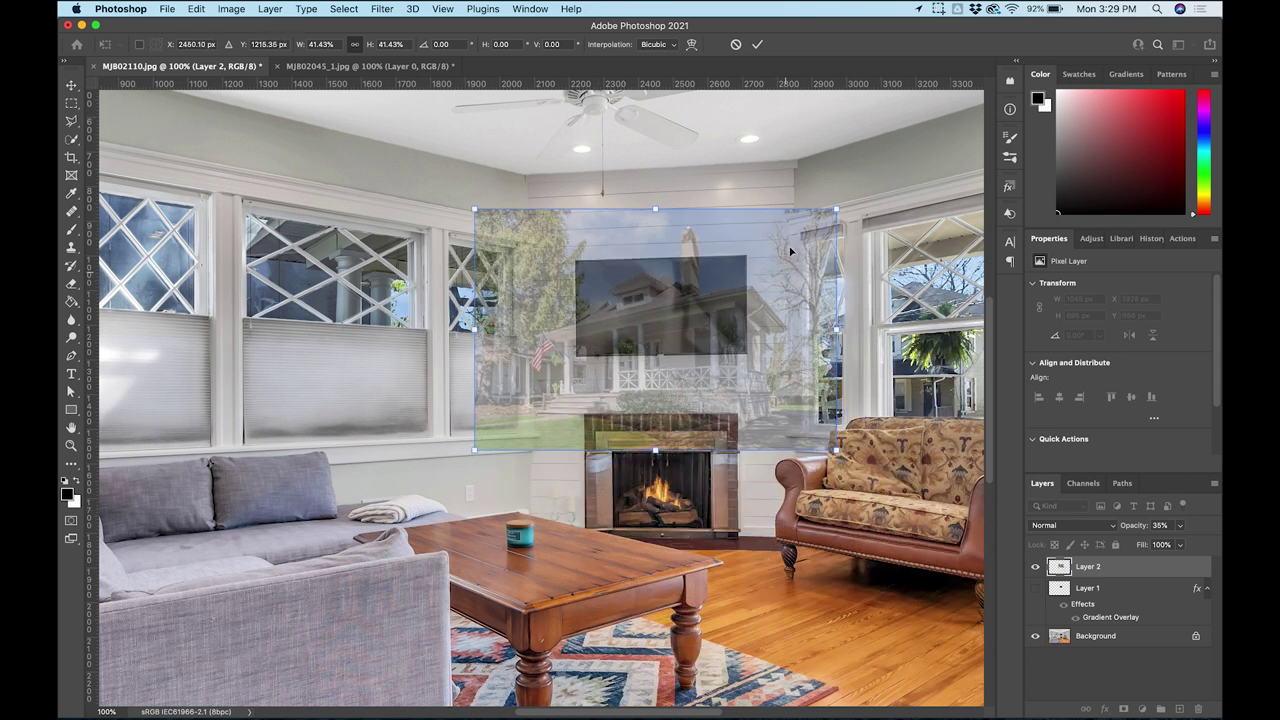
drag(838, 208, 760, 260)
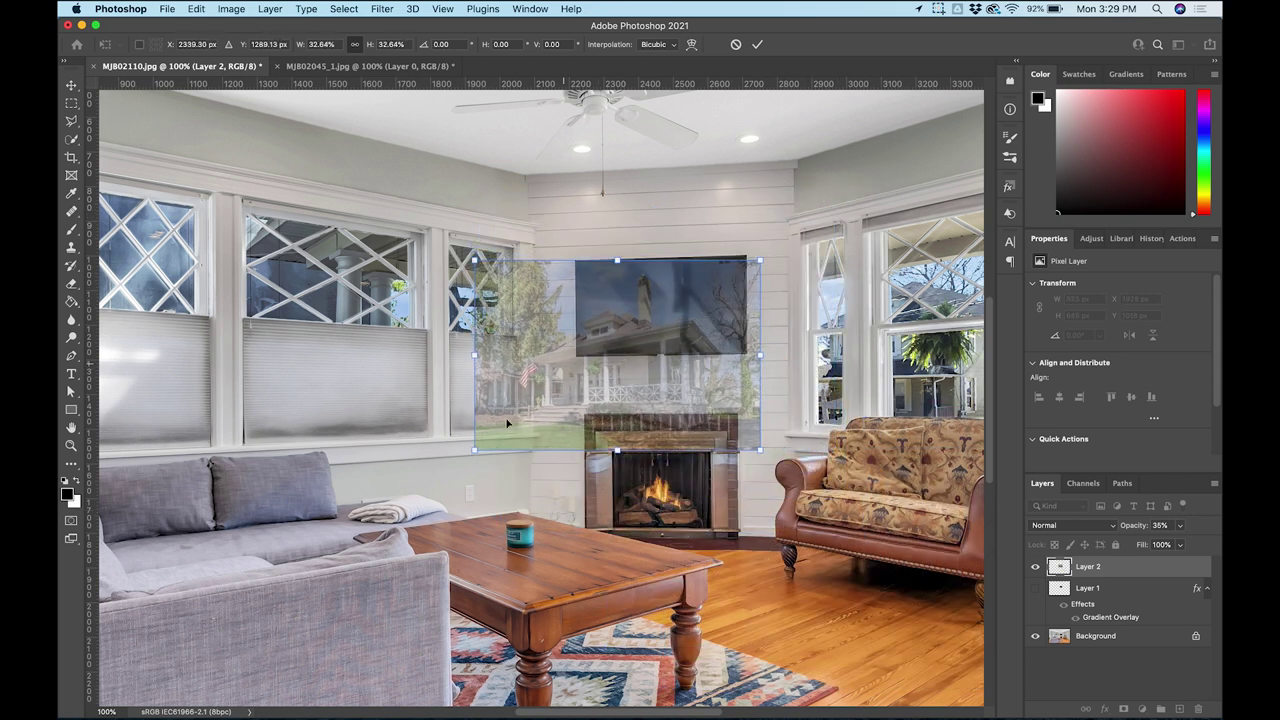
drag(476, 446, 614, 350)
key(Return)
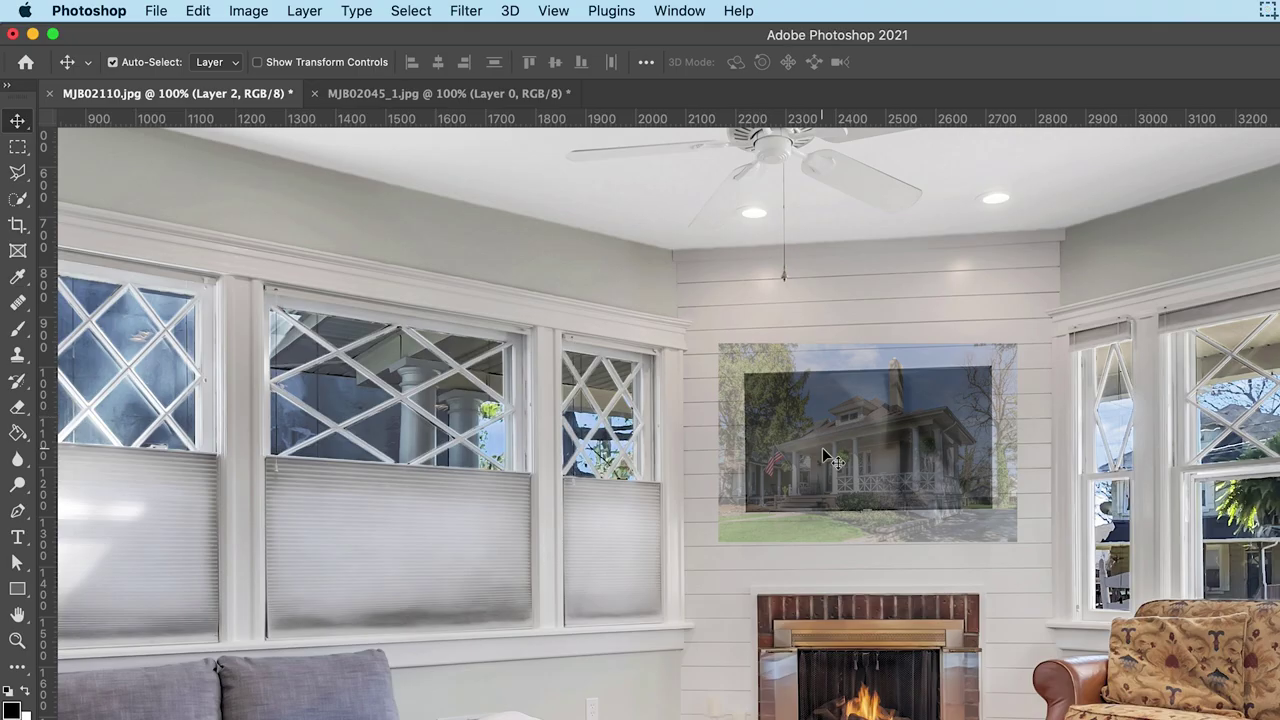
Start Edit > Transform > Distort on the house photo and zoom in on the TV.
click(193, 10)
mouse_move(255, 481)
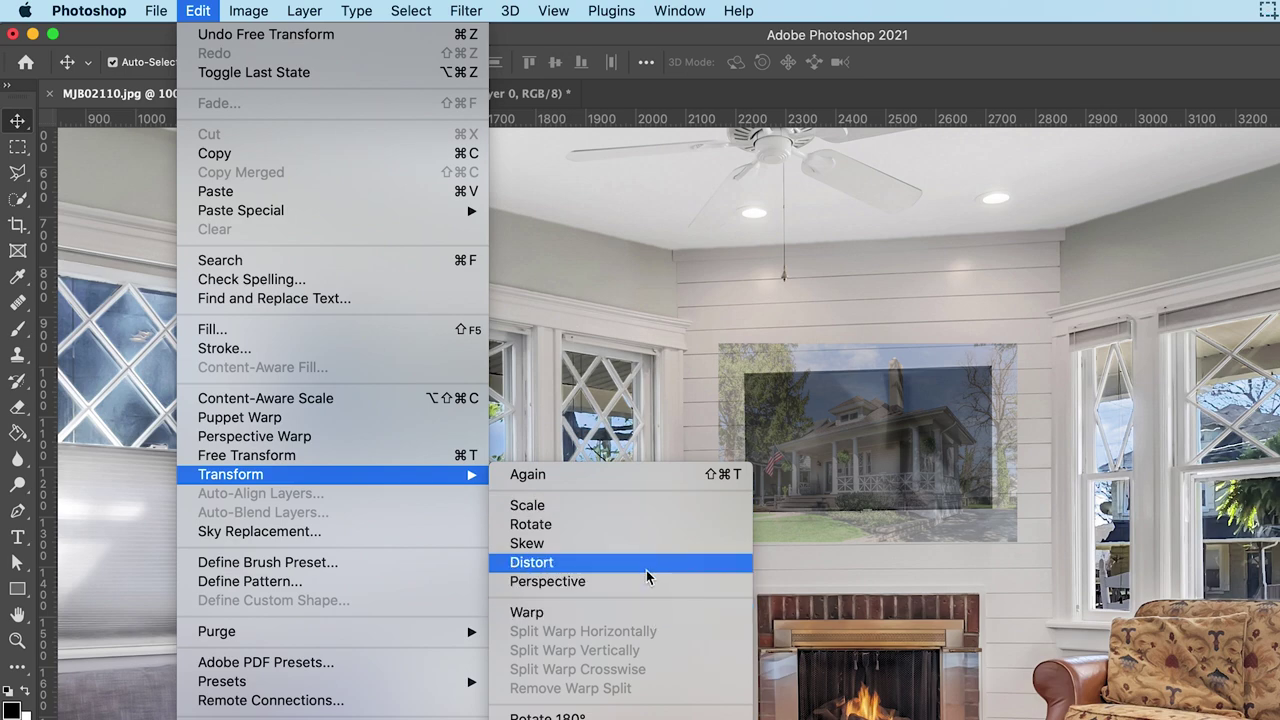
click(646, 570)
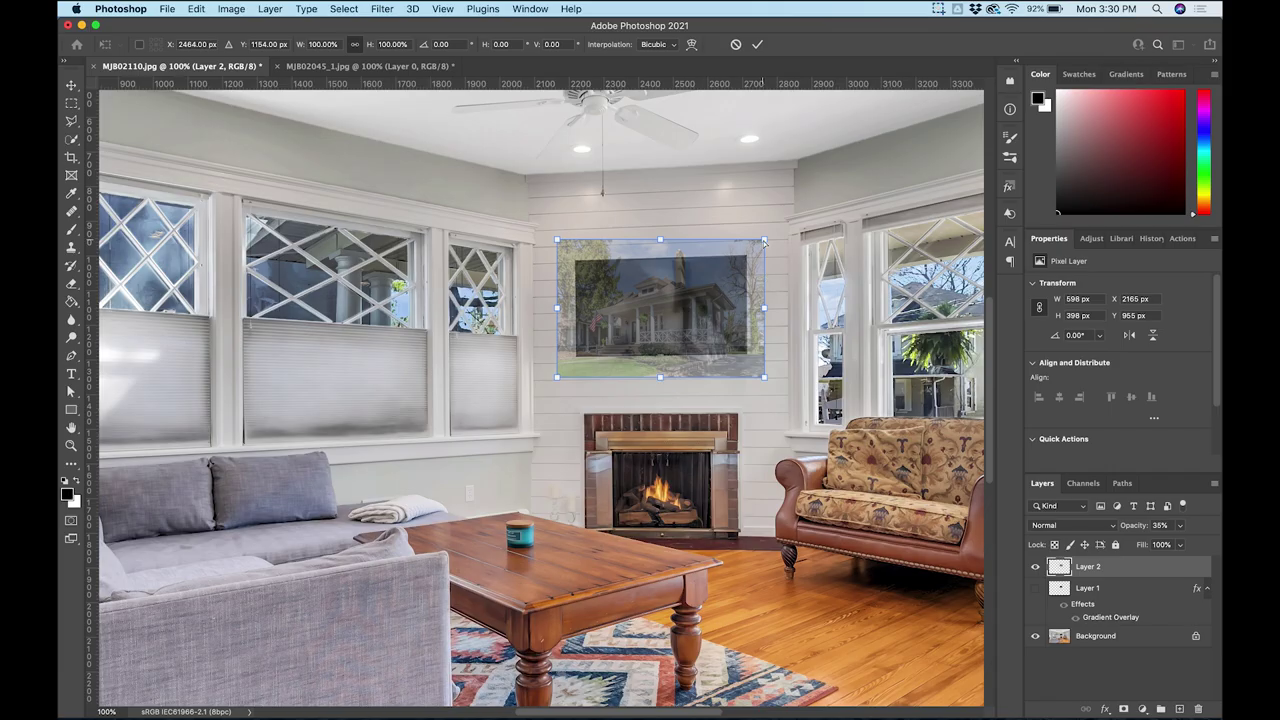
mouse_move(764, 242)
mouse_down()
mouse_move(745, 268)
mouse_move(790, 263)
mouse_move(711, 254)
mouse_move(765, 290)
mouse_move(737, 272)
mouse_move(731, 283)
mouse_move(747, 249)
mouse_up()
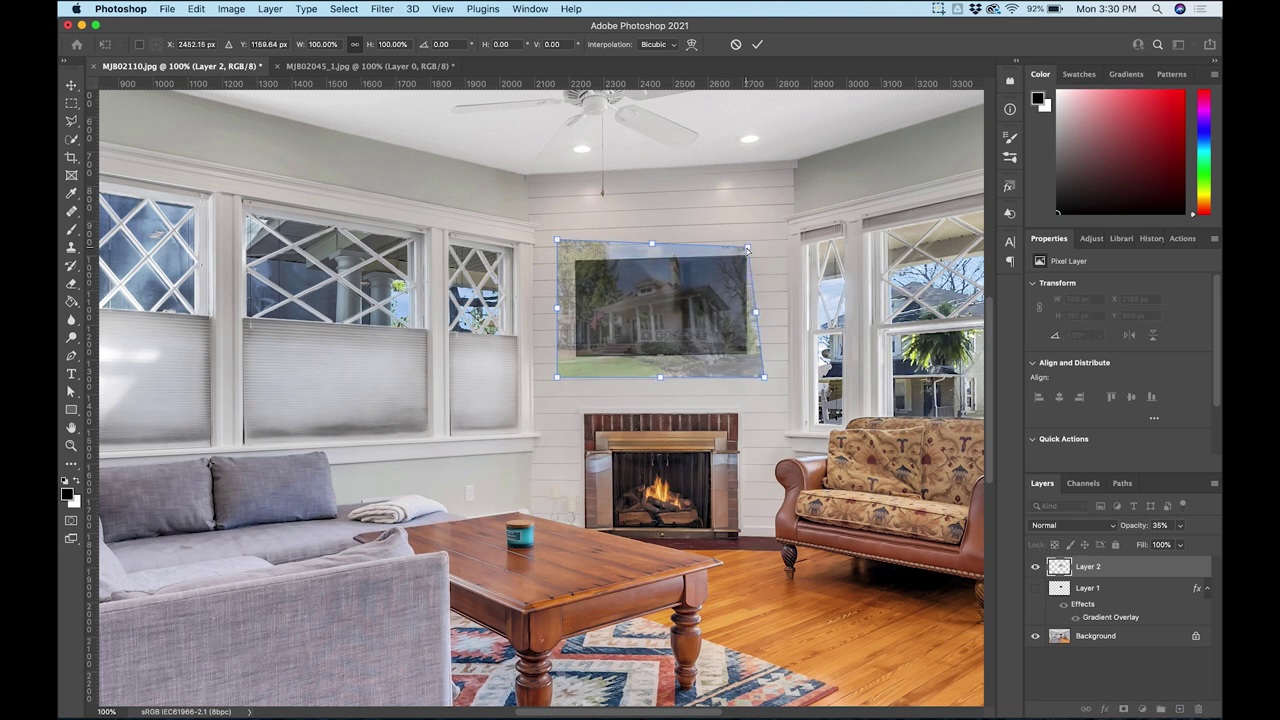
key(super+equal)
key(super+equal)
key(super+equal)
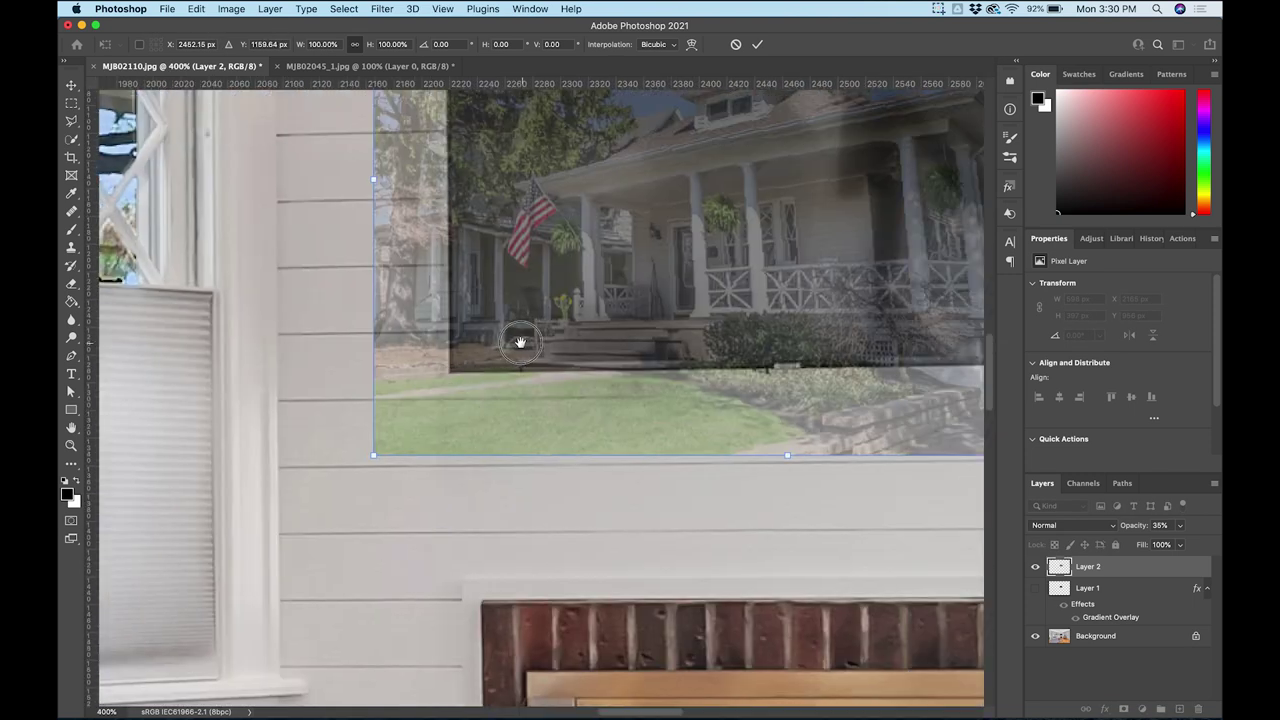
drag(520, 343, 240, 585)
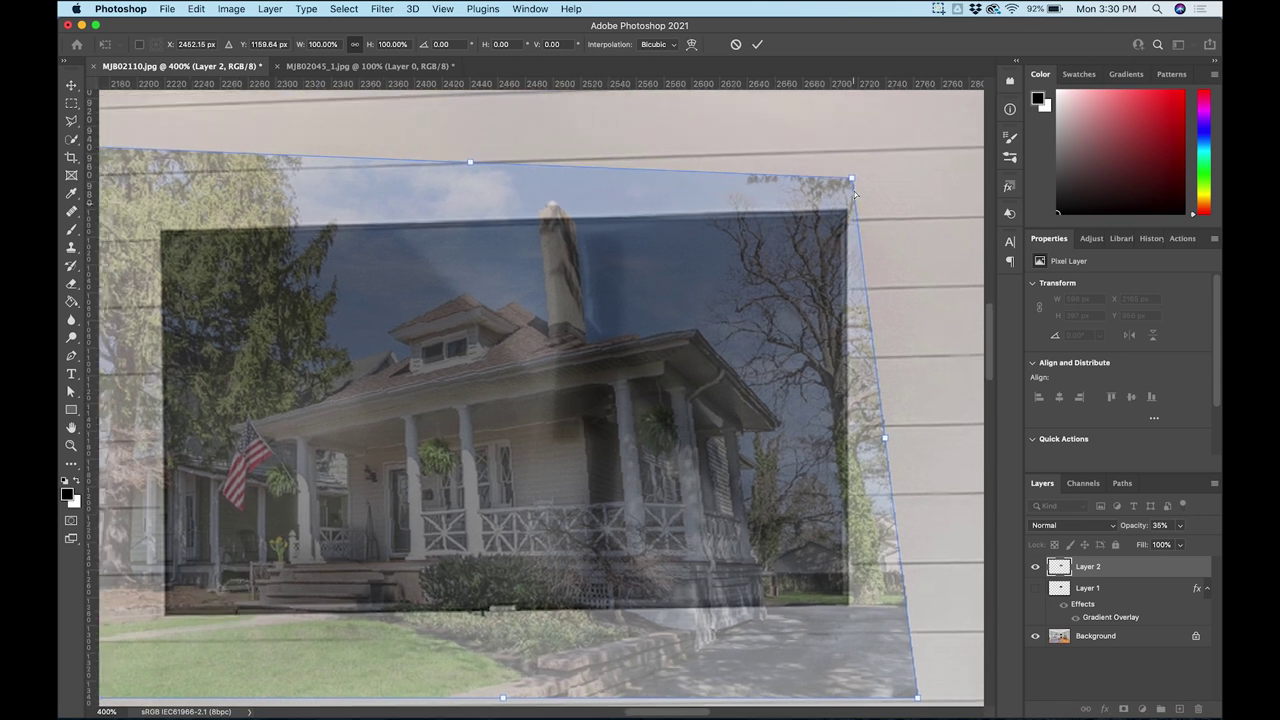
Drag all four corners of the house photo onto the TV screen's corners.
drag(851, 181, 839, 214)
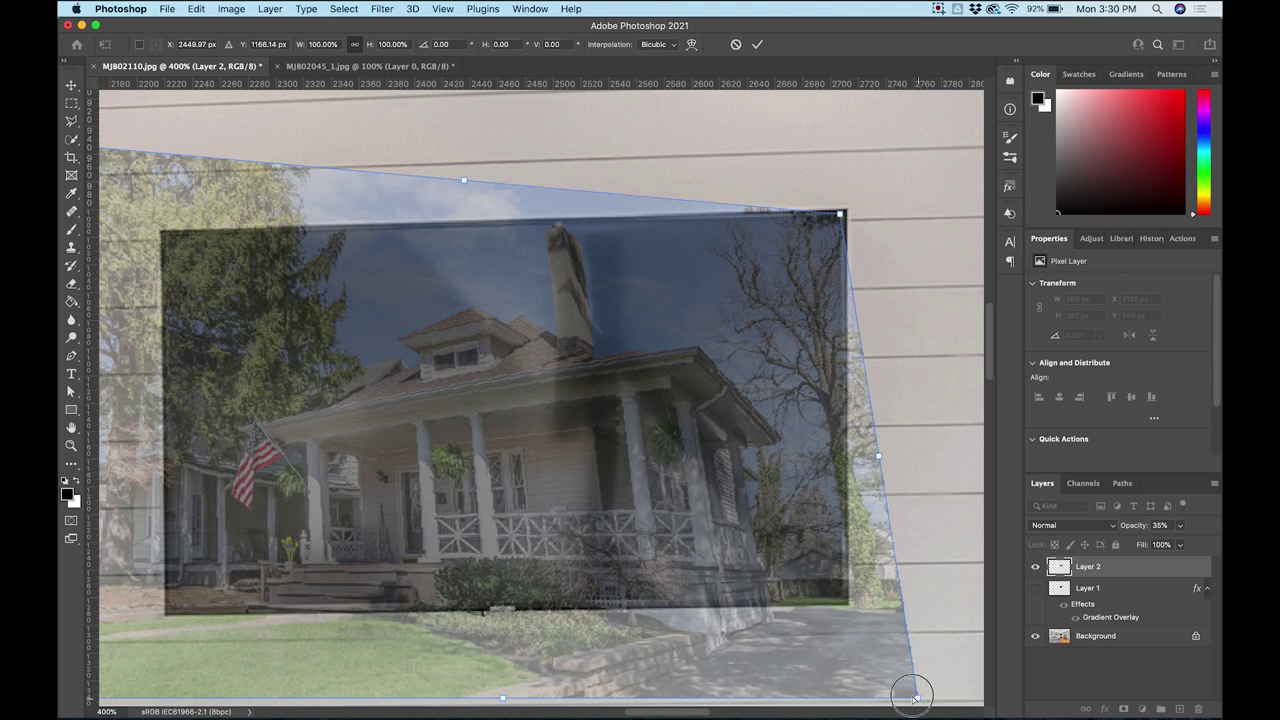
drag(913, 697, 842, 598)
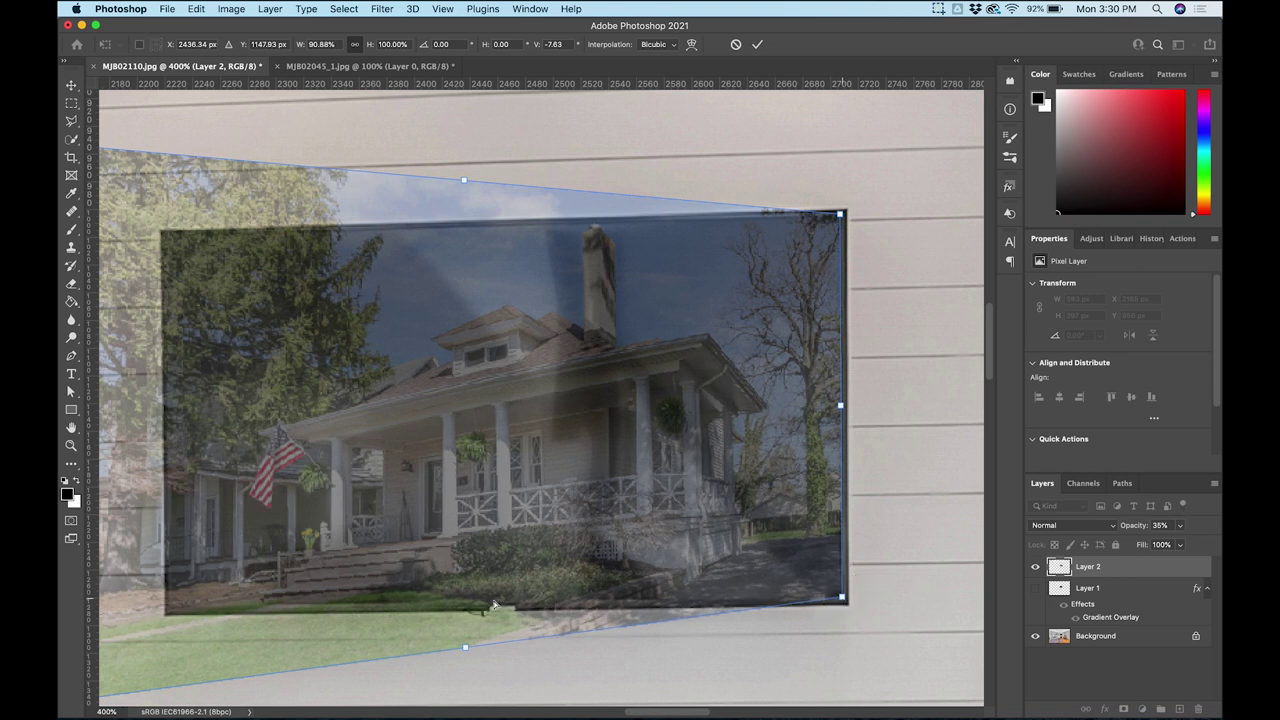
drag(187, 654, 328, 583)
drag(245, 125, 322, 210)
key(super+minus)
drag(607, 455, 540, 477)
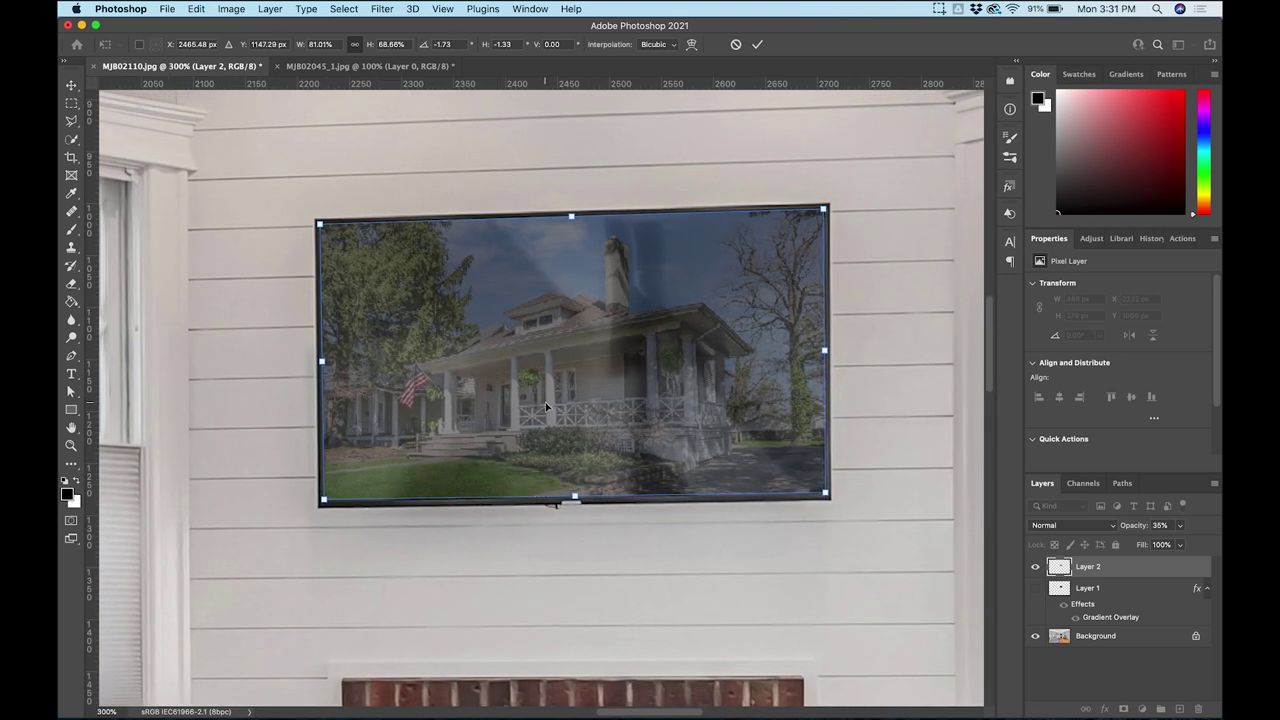
Commit the distortion and restore Layer 2 to 100% opacity.
key(Return)
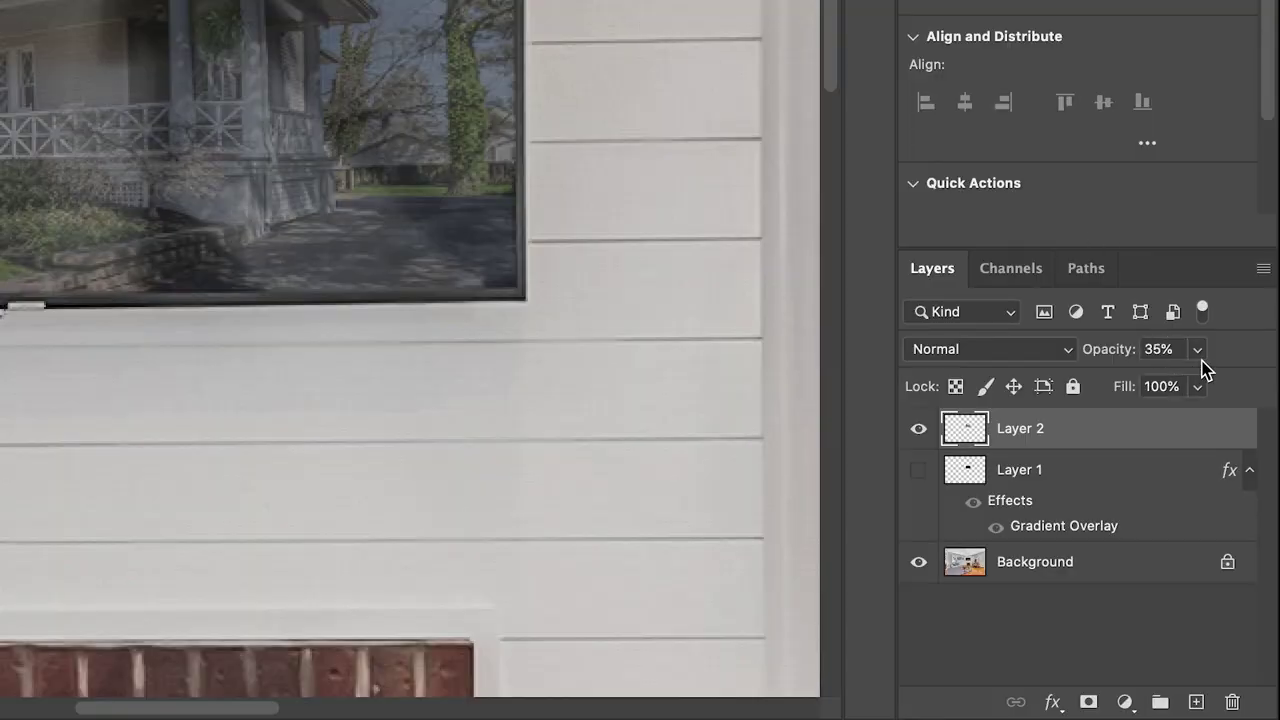
click(1197, 349)
drag(1183, 384, 1274, 380)
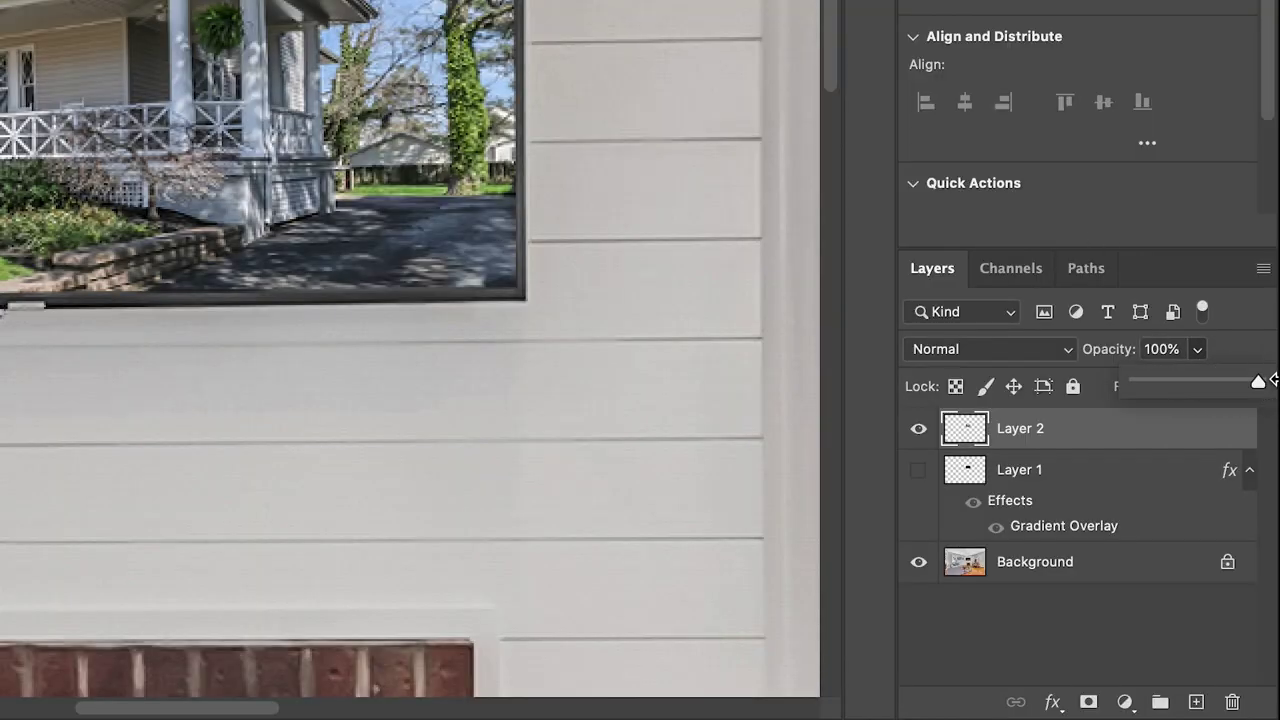
key(super+0)
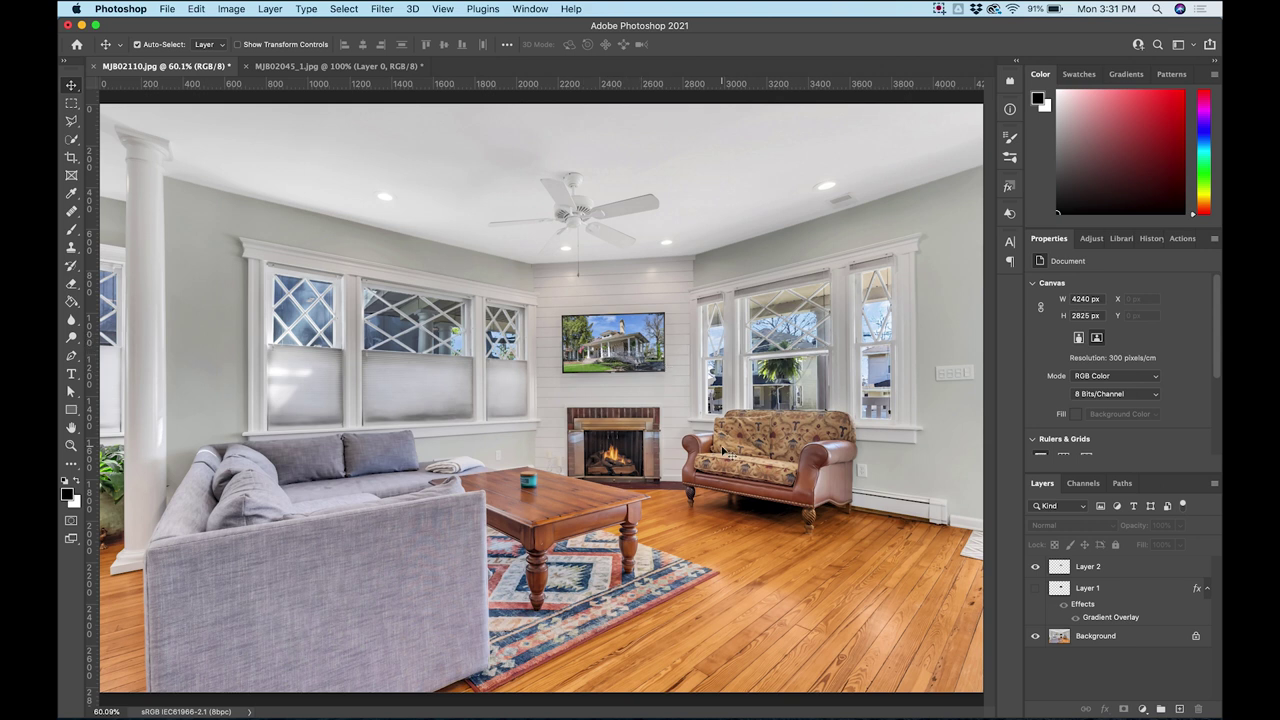
Lower Layer 2's opacity slightly to about 86%.
click(1092, 569)
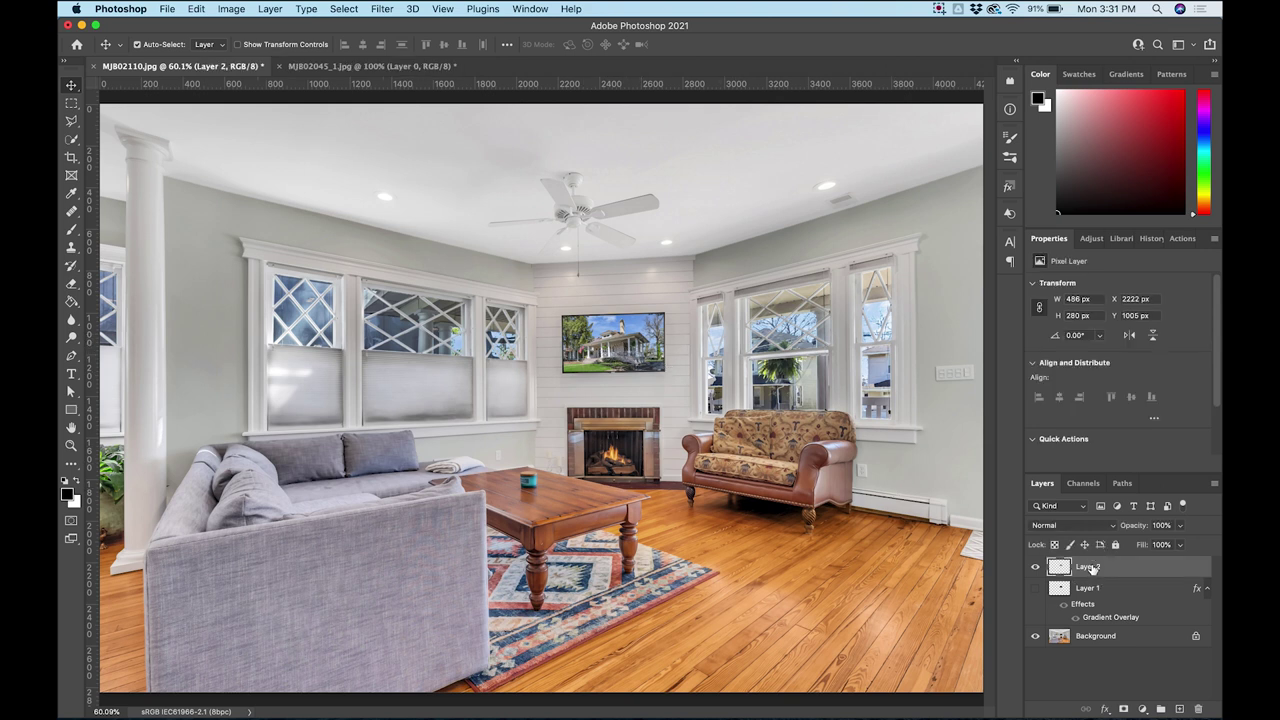
click(1180, 525)
drag(1187, 545, 1176, 545)
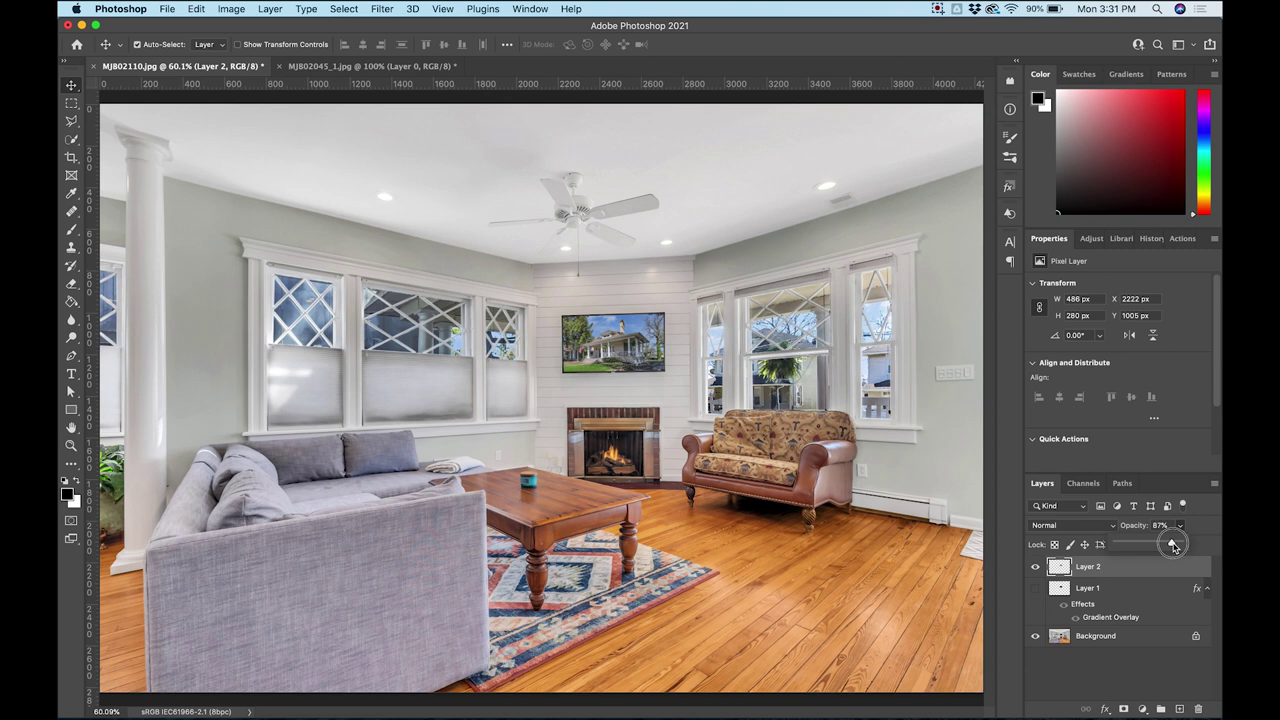
key(z)
drag(588, 339, 877, 345)
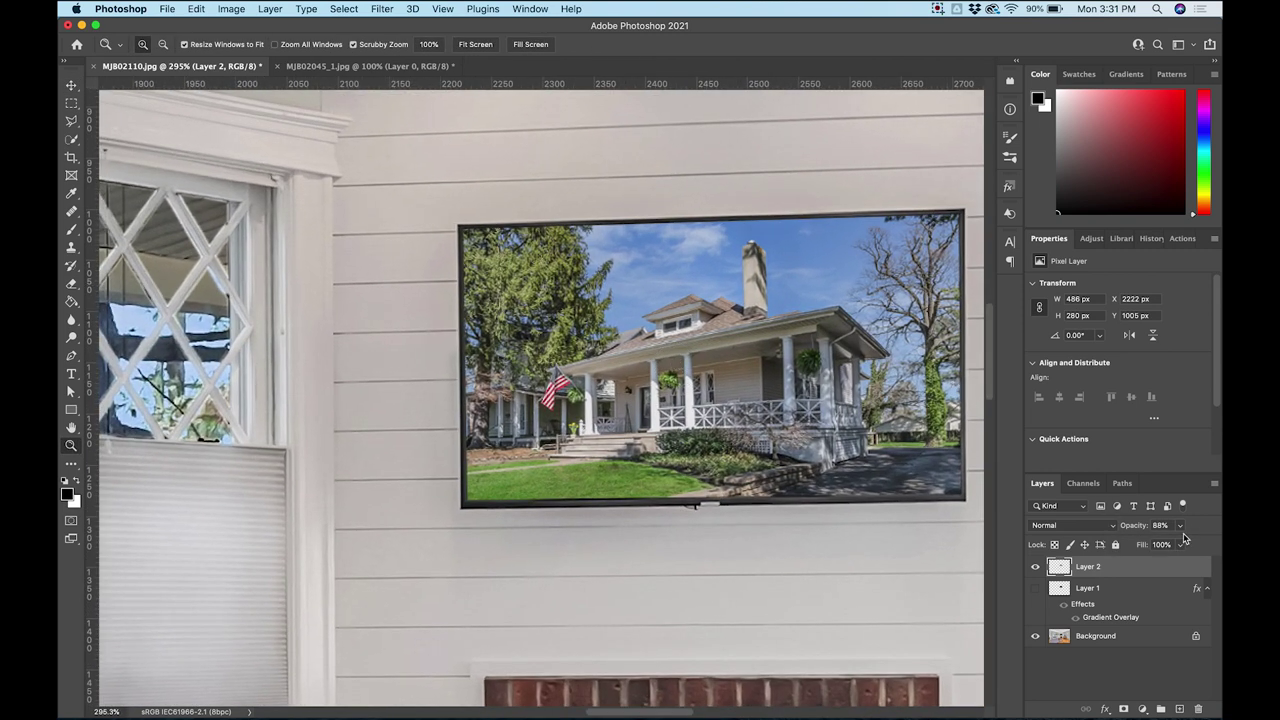
click(1180, 527)
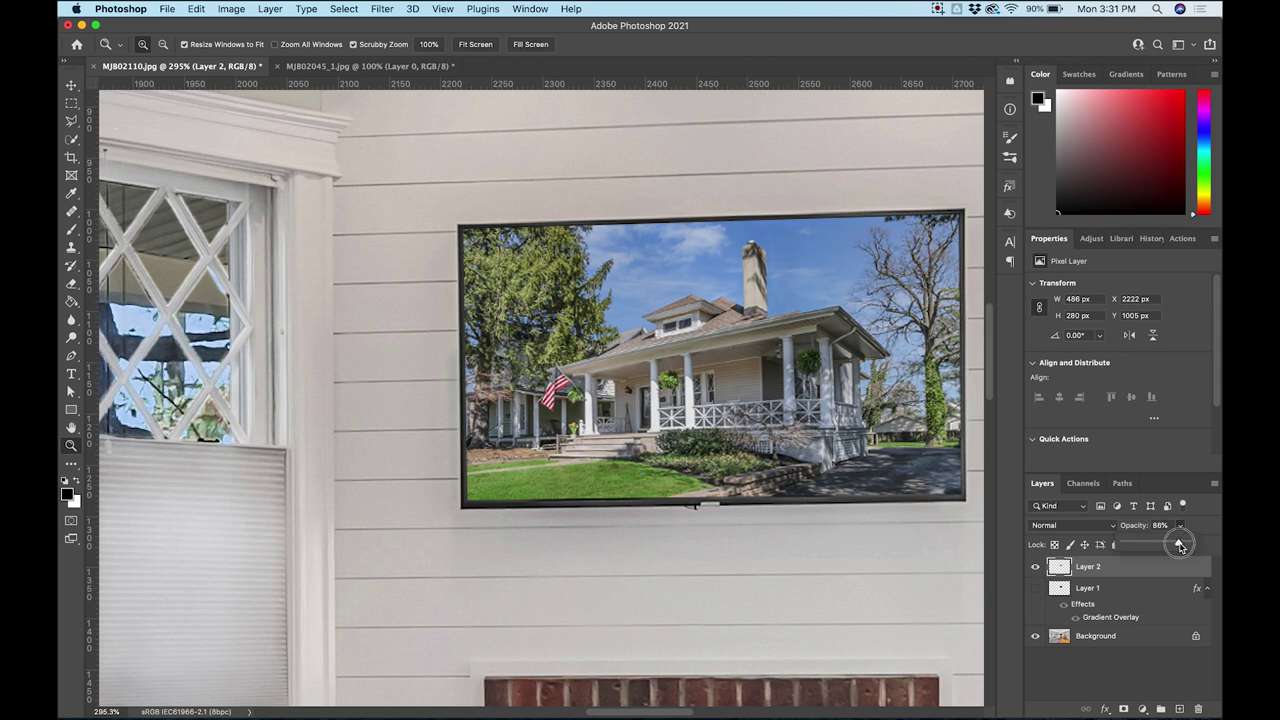